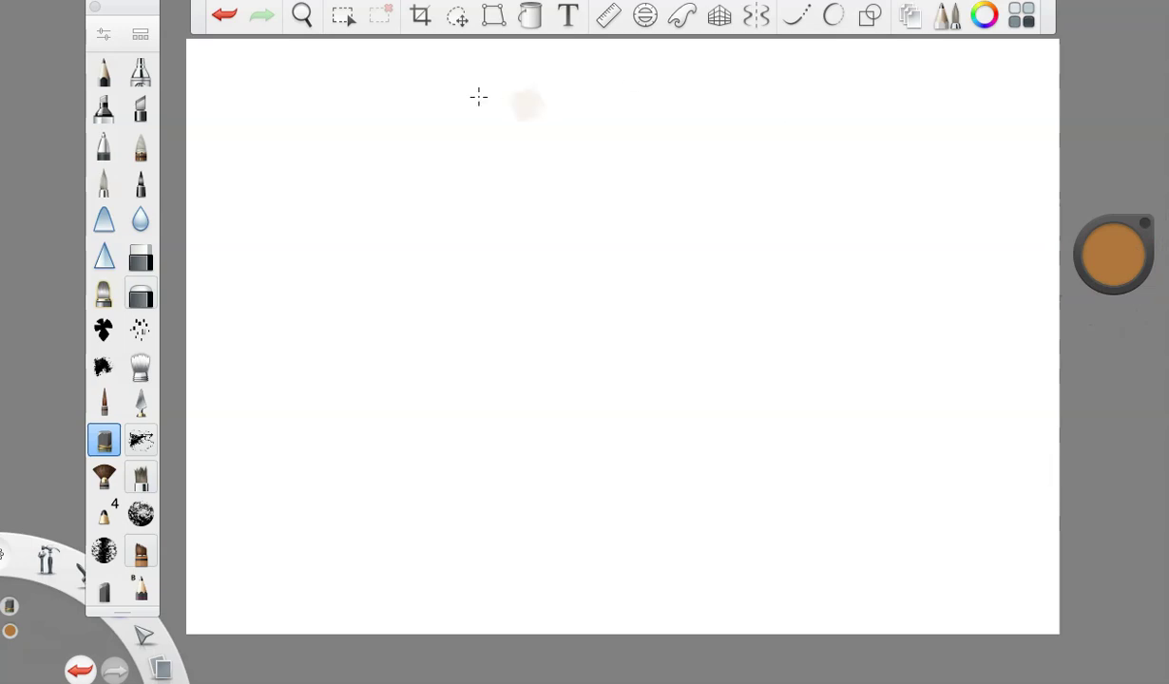
- Cover the upper part of the canvas with broad, overlapping brown-orange Soft Pastel strokes as the sky base
drag(814, 73, 762, 63)
drag(629, 72, 955, 81)
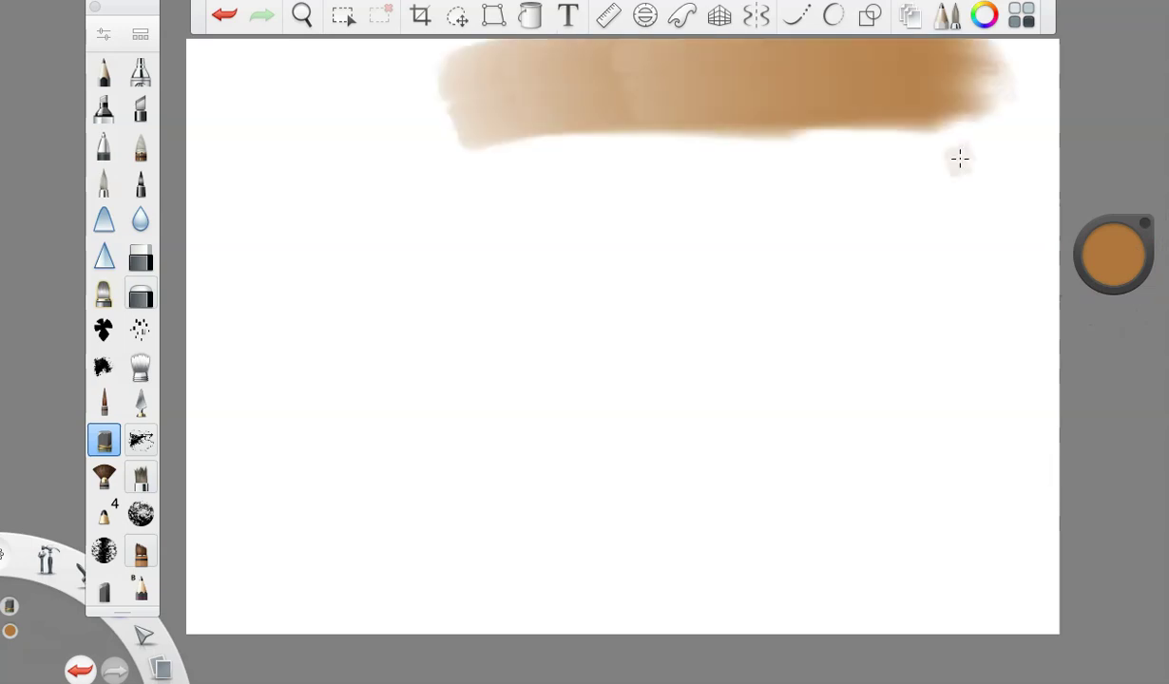
drag(855, 63, 1109, 66)
drag(823, 86, 485, 121)
mouse_move(655, 143)
mouse_down()
mouse_move(339, 76)
mouse_move(212, 121)
mouse_up()
drag(384, 148, 1022, 143)
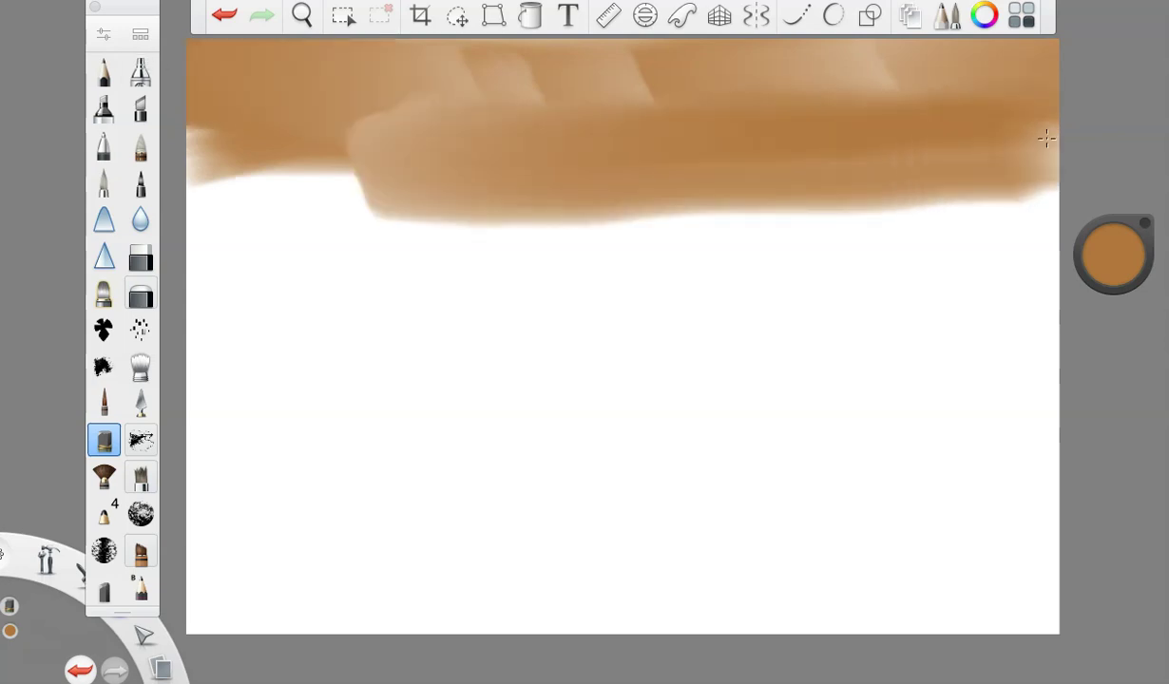
drag(738, 182, 1144, 182)
mouse_move(783, 190)
mouse_down()
mouse_move(161, 220)
mouse_move(263, 190)
mouse_move(209, 160)
mouse_move(864, 139)
mouse_move(270, 81)
mouse_move(957, 70)
mouse_up()
mouse_move(451, 269)
mouse_down()
mouse_move(816, 318)
mouse_move(230, 307)
mouse_move(941, 245)
mouse_up()
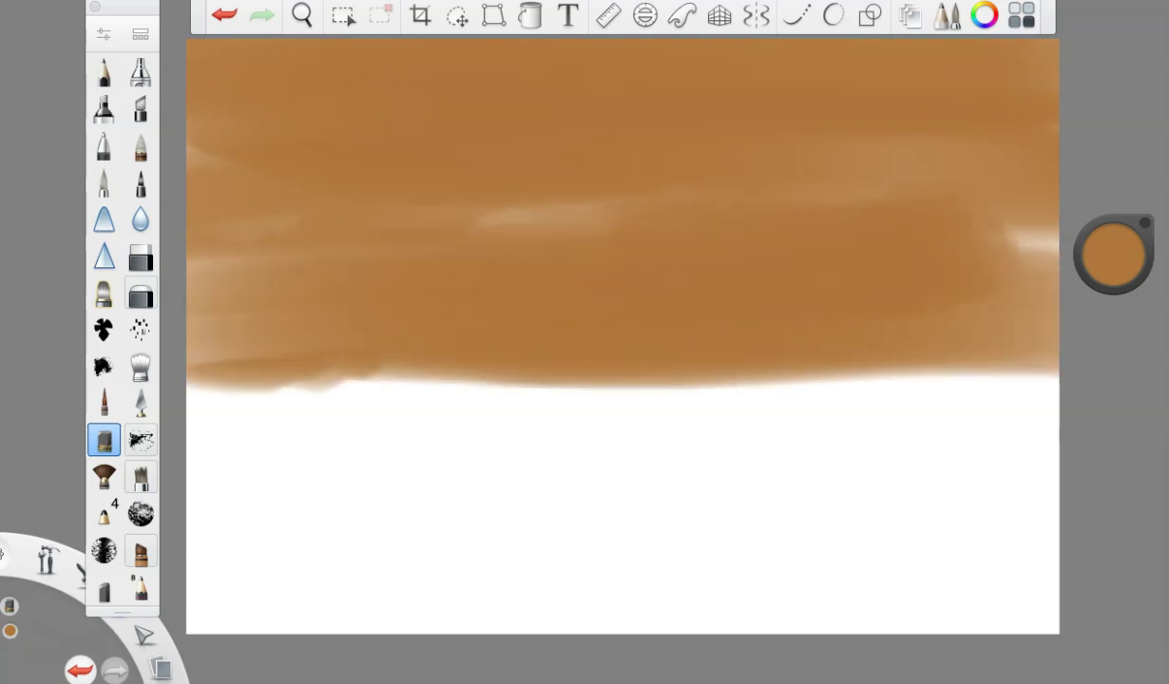
- Lighten the brush colour to light tan and blend loose cloud strokes across the brown sky
drag(1105, 254, 1094, 124)
mouse_move(801, 182)
mouse_down()
mouse_move(1015, 47)
mouse_move(817, 53)
mouse_up()
drag(459, 130, 234, 46)
mouse_move(302, 223)
mouse_down()
mouse_move(284, 234)
mouse_move(506, 257)
mouse_up()
mouse_move(638, 272)
mouse_down()
mouse_move(1036, 261)
mouse_move(584, 175)
mouse_move(634, 207)
mouse_up()
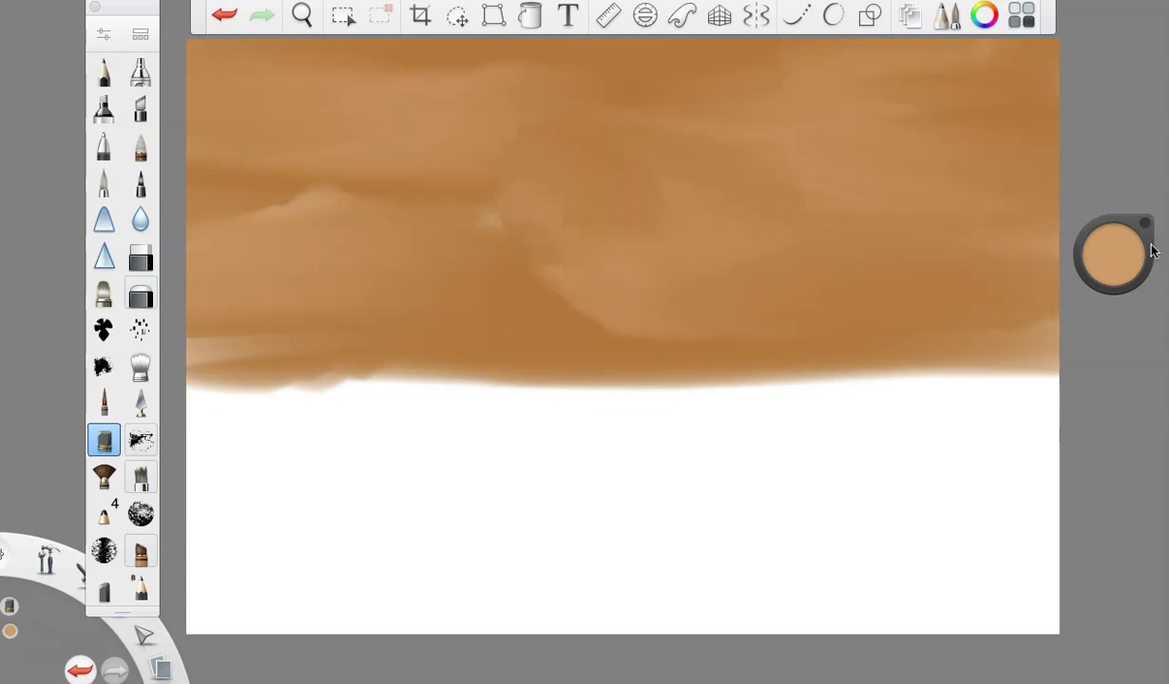
- Lighten the colour further to pale beige and brush soft cloud highlights across the sky
drag(1121, 251, 1122, 187)
mouse_move(599, 110)
mouse_down()
mouse_move(717, 67)
mouse_move(366, 81)
mouse_up()
drag(490, 266, 323, 279)
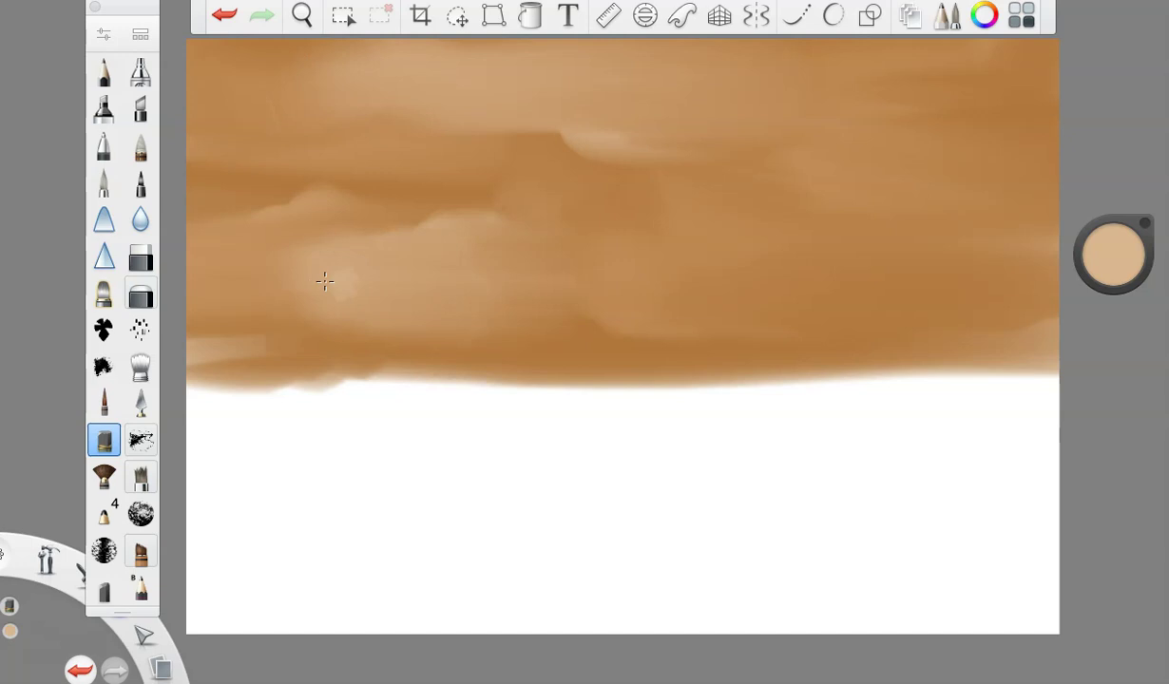
click(103, 33)
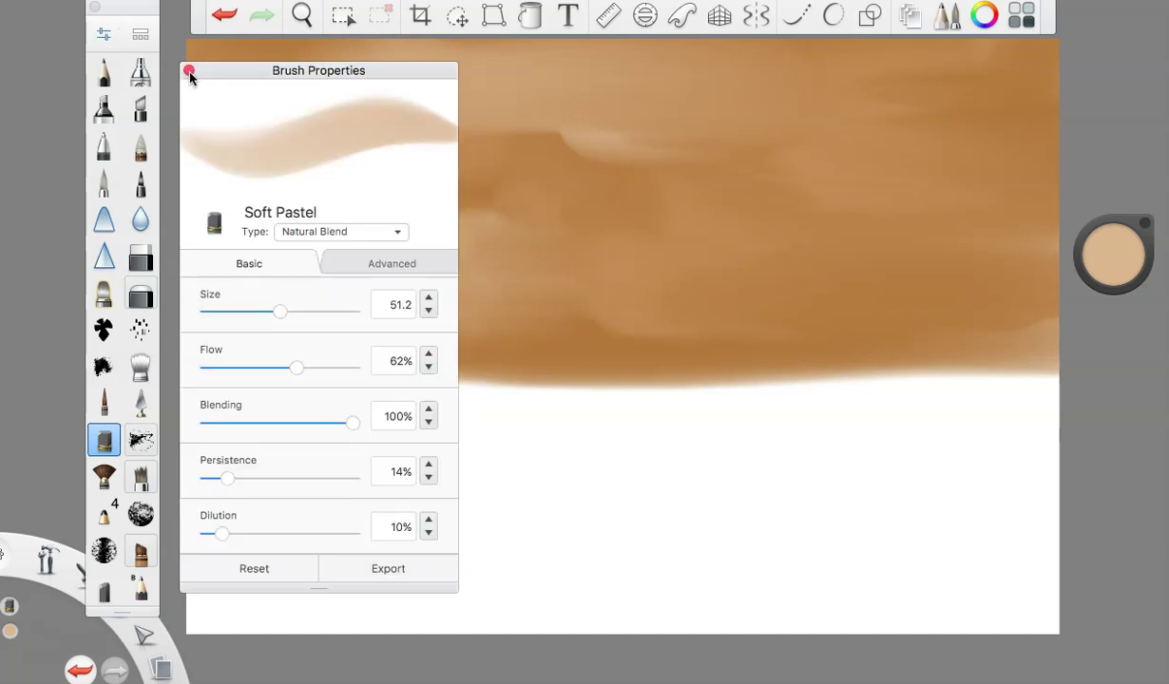
click(187, 71)
drag(900, 306, 979, 201)
mouse_move(835, 311)
mouse_down()
mouse_move(603, 327)
mouse_move(918, 296)
mouse_move(841, 183)
mouse_up()
- Darken the colour to medium brown and paint shadow bands through the clouds and along the sky's lower edge
drag(1110, 259, 1131, 429)
mouse_move(632, 304)
mouse_down()
mouse_move(520, 324)
mouse_move(250, 332)
mouse_move(363, 310)
mouse_move(177, 335)
mouse_up()
mouse_move(800, 223)
mouse_down()
mouse_move(913, 178)
mouse_move(385, 136)
mouse_move(300, 146)
mouse_move(209, 123)
mouse_up()
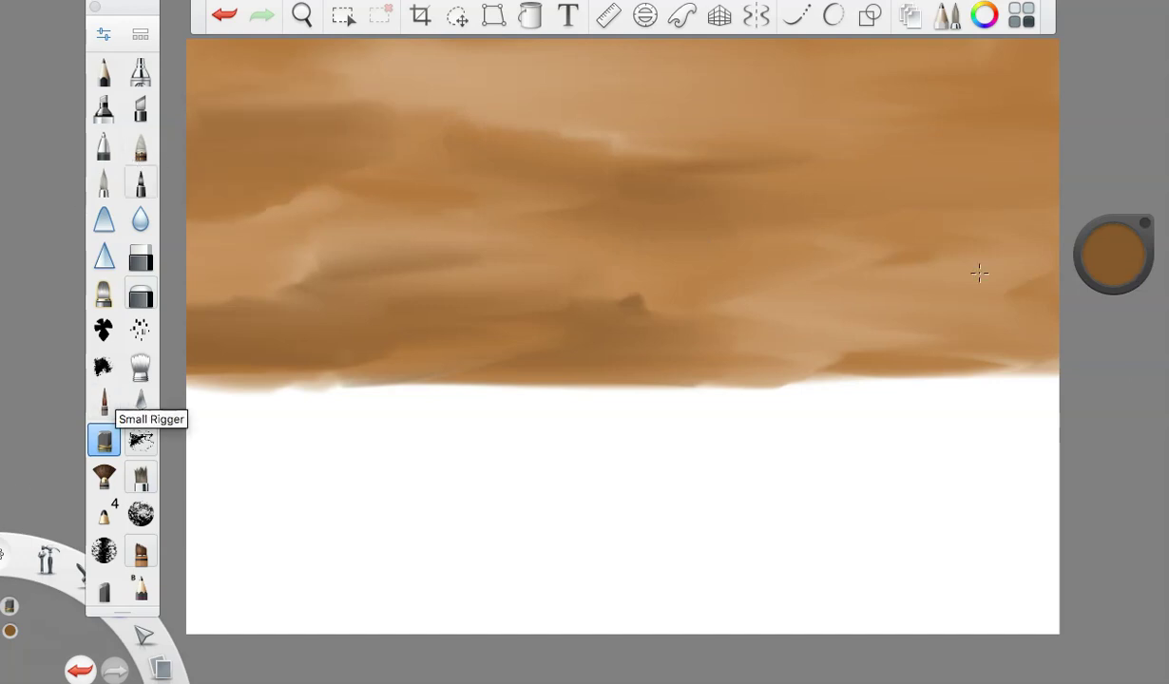
- Darken the colour to near-black brown and fill the white lower part of the canvas as the ground
drag(1108, 261, 1119, 415)
mouse_move(453, 421)
mouse_down()
mouse_move(1064, 437)
mouse_move(1114, 454)
mouse_move(926, 405)
mouse_move(92, 399)
mouse_move(722, 387)
mouse_up()
mouse_move(289, 534)
mouse_down()
mouse_move(466, 600)
mouse_move(1007, 563)
mouse_move(916, 493)
mouse_move(238, 519)
mouse_move(948, 391)
mouse_move(446, 382)
mouse_move(226, 401)
mouse_up()
- Blend dark and lighter brown strokes along the horizon so the sky fades into the dark ground
mouse_move(1116, 258)
mouse_down()
mouse_move(1101, 151)
mouse_move(1102, 228)
mouse_up()
mouse_move(979, 328)
mouse_down()
mouse_move(987, 361)
mouse_move(829, 376)
mouse_move(580, 388)
mouse_move(214, 360)
mouse_move(488, 382)
mouse_move(119, 371)
mouse_move(1042, 421)
mouse_move(651, 386)
mouse_move(1096, 397)
mouse_move(427, 365)
mouse_move(222, 389)
mouse_move(233, 330)
mouse_move(824, 368)
mouse_move(364, 386)
mouse_move(1119, 409)
mouse_up()
drag(1093, 262, 1111, 173)
mouse_move(794, 347)
mouse_down()
mouse_move(959, 368)
mouse_move(456, 367)
mouse_move(479, 348)
mouse_move(485, 364)
mouse_move(354, 339)
mouse_move(1027, 352)
mouse_up()
drag(1124, 261, 1130, 426)
- Pick a saturated orange and brush broad streaks across the upper sky
click(1117, 261)
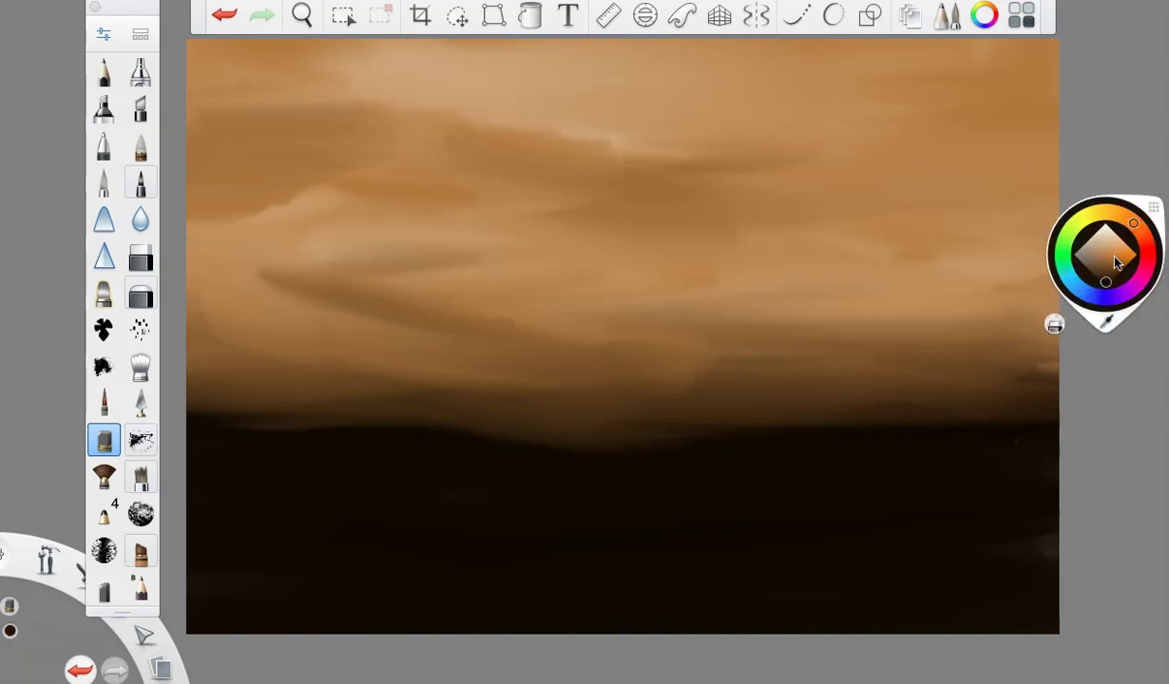
click(1115, 257)
mouse_move(461, 190)
mouse_down()
mouse_move(571, 207)
mouse_move(567, 230)
mouse_move(916, 134)
mouse_move(734, 110)
mouse_move(978, 42)
mouse_move(538, 59)
mouse_move(674, 104)
mouse_move(337, 140)
mouse_move(237, 123)
mouse_move(584, 183)
mouse_up()
- Set the Soft Pastel brush's rotation dynamics to Rotate to Stroke and reduce its size
click(104, 33)
click(348, 267)
click(303, 425)
click(266, 443)
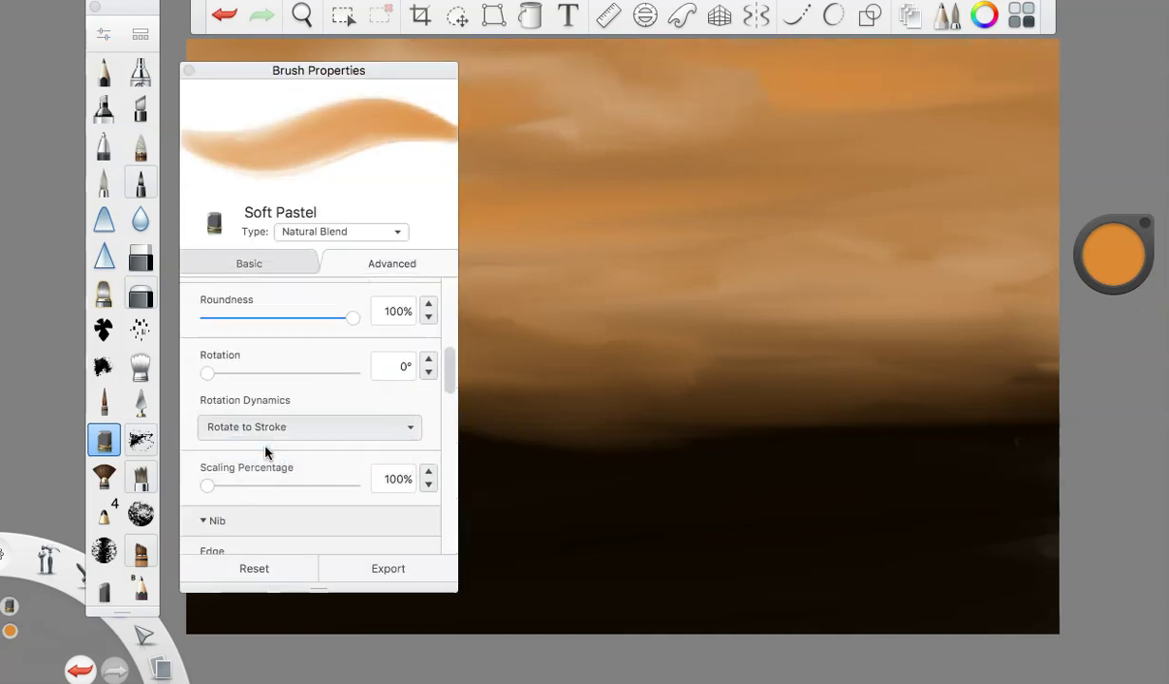
click(232, 268)
click(250, 312)
click(189, 70)
- Paint small orange cloud highlights in the right part of the sky and just above the horizon
drag(886, 195, 775, 209)
mouse_move(996, 184)
mouse_down()
mouse_move(803, 266)
mouse_move(900, 326)
mouse_move(680, 302)
mouse_move(556, 348)
mouse_move(194, 350)
mouse_move(582, 343)
mouse_up()
mouse_move(814, 372)
mouse_down()
mouse_move(925, 332)
mouse_move(1098, 398)
mouse_move(744, 368)
mouse_move(585, 422)
mouse_move(577, 405)
mouse_move(840, 393)
mouse_move(495, 373)
mouse_move(636, 379)
mouse_move(484, 398)
mouse_move(929, 333)
mouse_up()
- Darken the orange to 35% luminance and paint darker cloud shadows across the sky
drag(1121, 245, 573, 397)
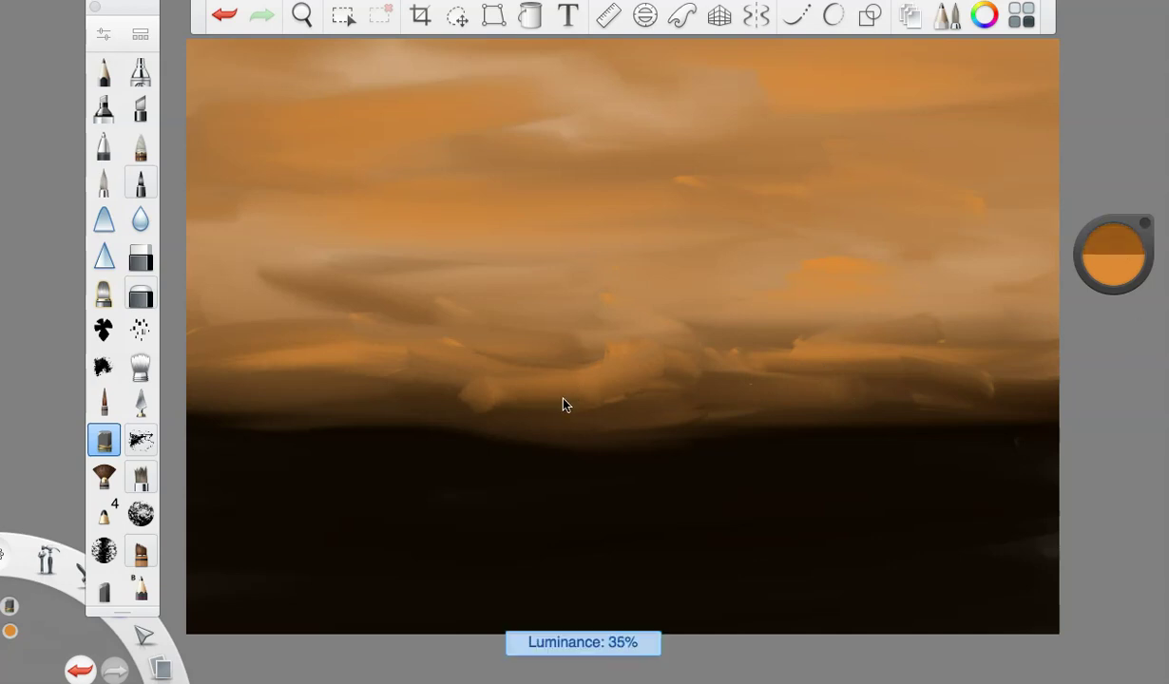
mouse_move(456, 380)
mouse_down()
mouse_move(509, 399)
mouse_move(237, 376)
mouse_move(402, 240)
mouse_move(480, 211)
mouse_move(717, 240)
mouse_move(919, 209)
mouse_move(1024, 266)
mouse_up()
mouse_move(924, 99)
mouse_down()
mouse_move(655, 135)
mouse_move(293, 131)
mouse_move(241, 161)
mouse_move(463, 122)
mouse_move(595, 130)
mouse_move(570, 110)
mouse_up()
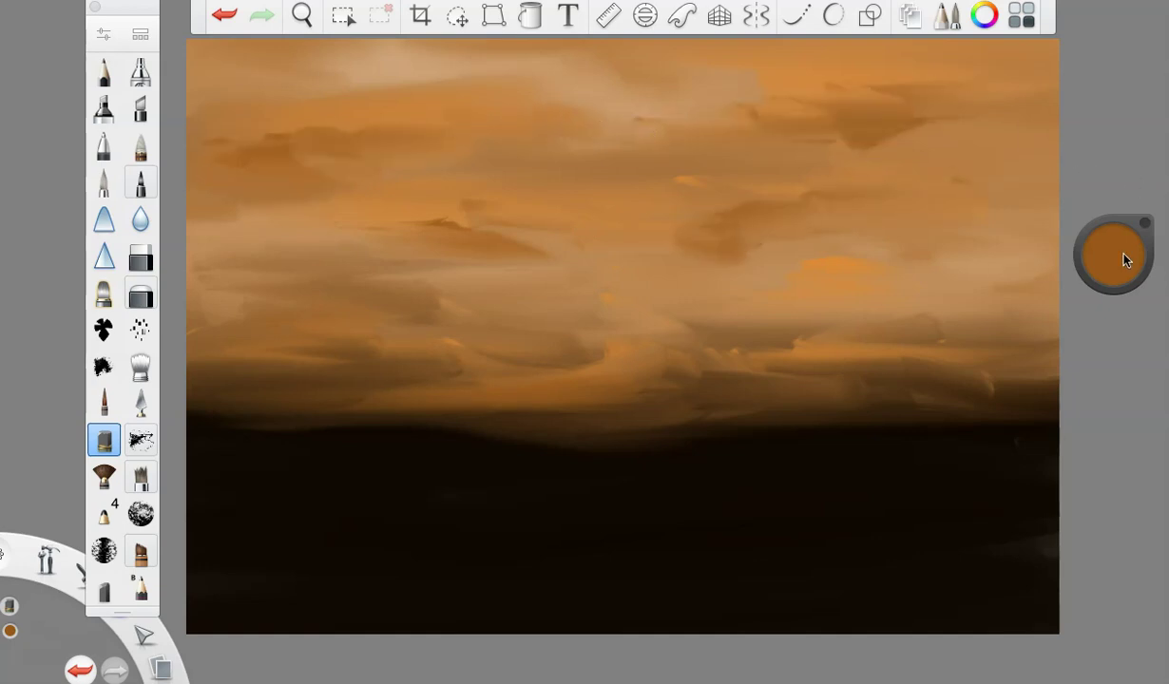
- Add an orange patch in the right sky, then paint pale peach highlights on the clouds above the horizon
drag(1123, 259, 1128, 185)
drag(1036, 228, 883, 232)
drag(1102, 247, 1101, 131)
mouse_move(302, 283)
mouse_down()
mouse_move(292, 286)
mouse_move(470, 251)
mouse_move(540, 304)
mouse_up()
mouse_move(476, 353)
mouse_down()
mouse_move(591, 319)
mouse_move(745, 310)
mouse_up()
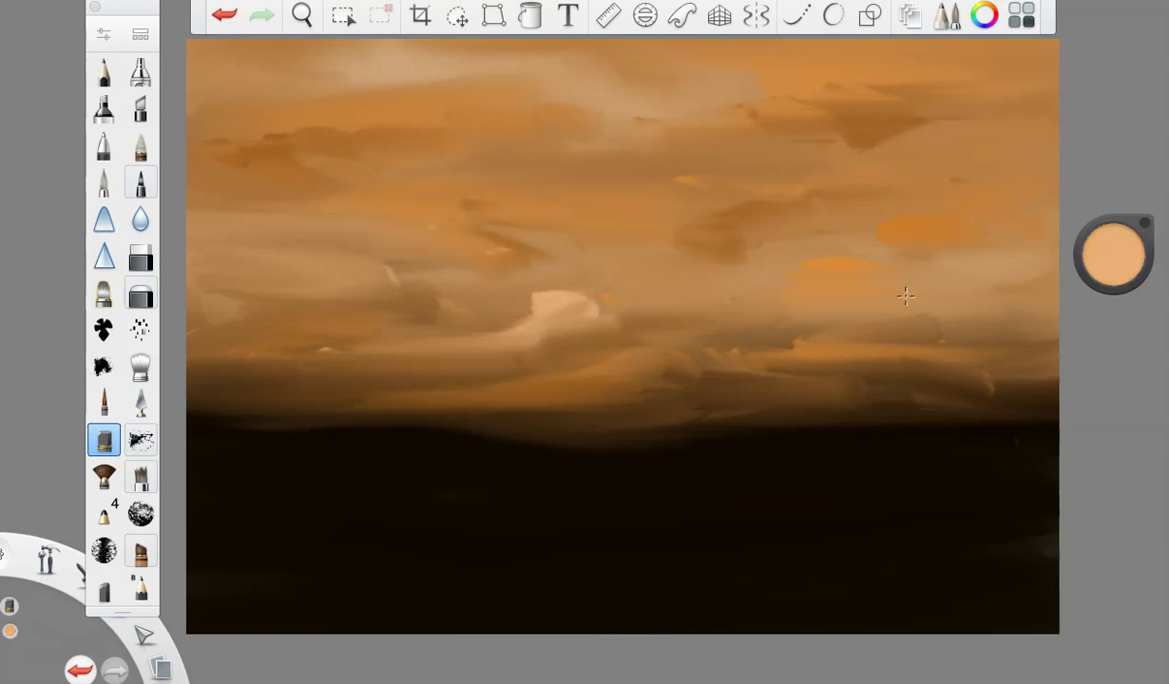
- Shift the colour to salmon pink and brush pink tints over the right-hand clouds and upper left sky
drag(1116, 263, 1098, 240)
mouse_move(692, 277)
mouse_down()
mouse_move(836, 294)
mouse_move(731, 332)
mouse_up()
mouse_move(473, 169)
mouse_down()
mouse_move(616, 91)
mouse_move(399, 169)
mouse_move(302, 185)
mouse_up()
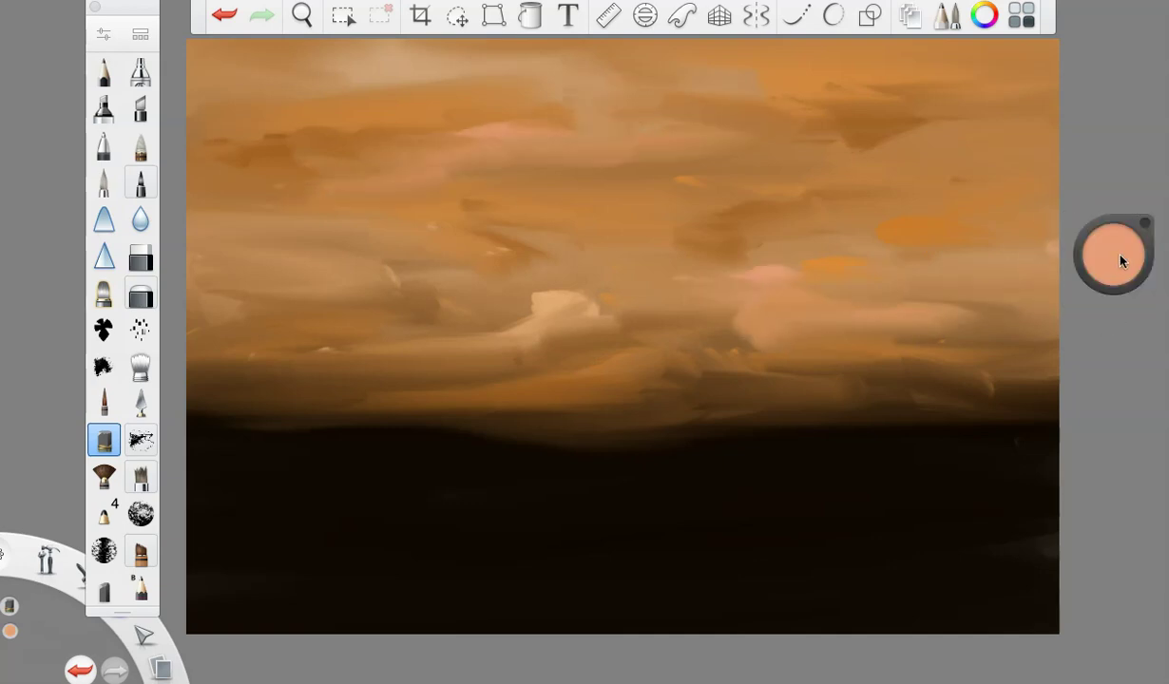
- Deepen the colour to red-orange and paint three accent patches in the upper, middle and right clouds
drag(1121, 261, 1127, 342)
drag(615, 115, 498, 132)
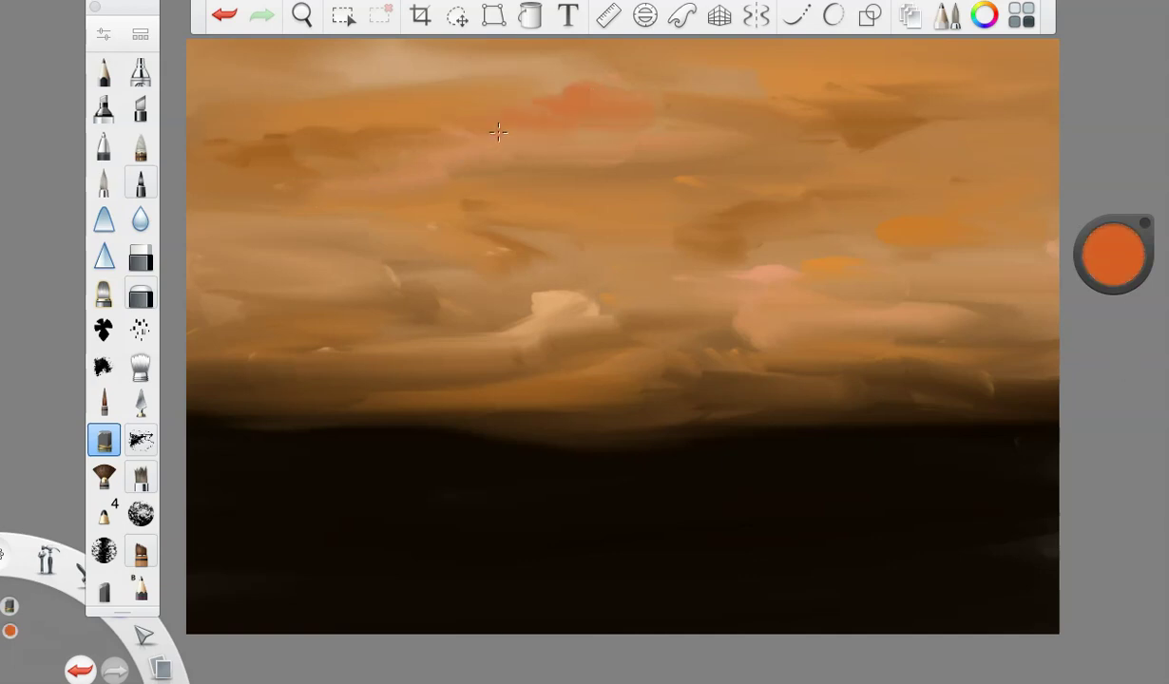
drag(608, 285, 494, 275)
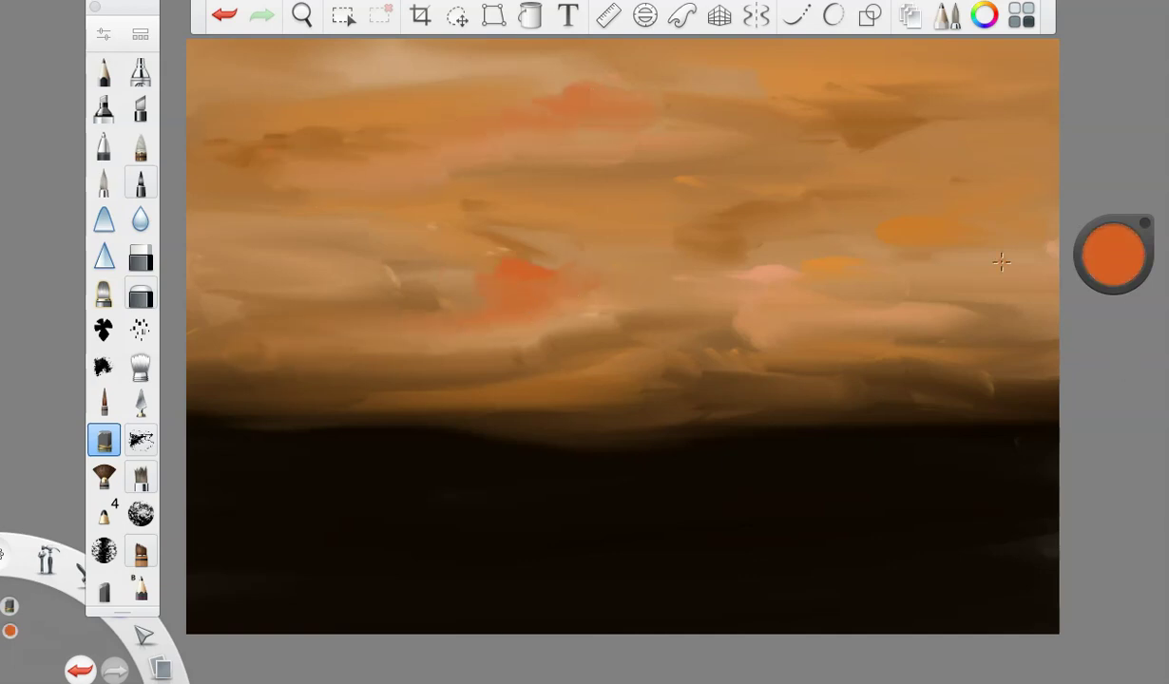
drag(1001, 261, 884, 254)
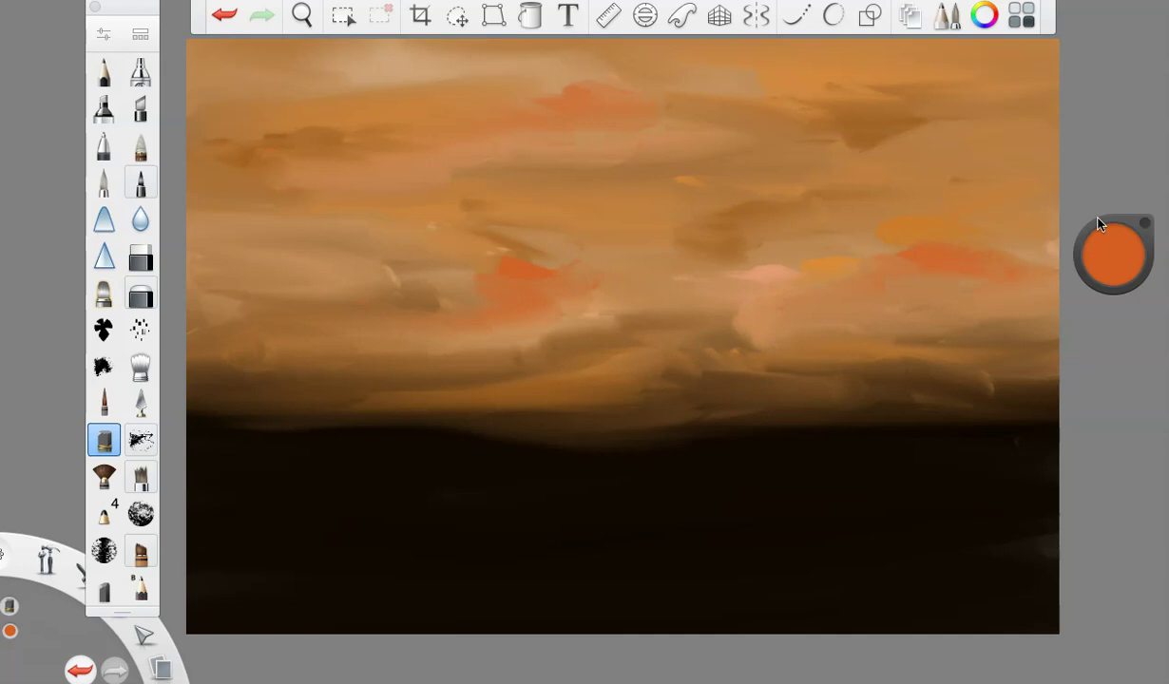
- Switch to the Small Rigger brush, darken the colour to black and increase the brush size slightly
click(107, 403)
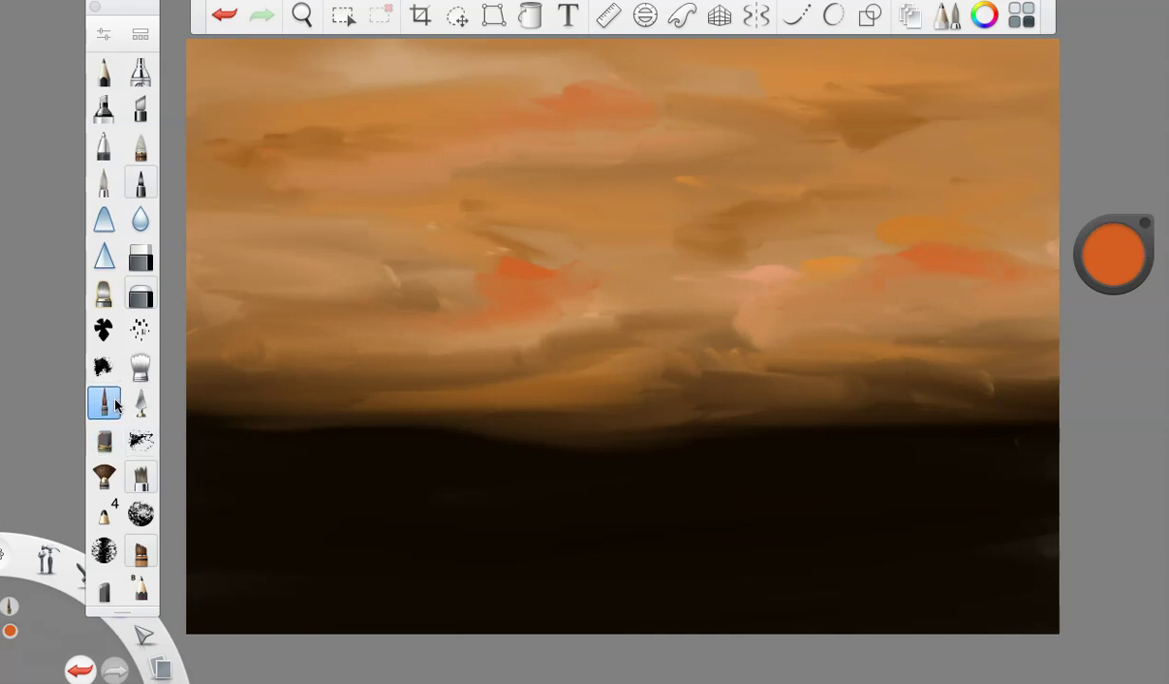
drag(1115, 288, 1082, 475)
click(104, 34)
mouse_move(213, 310)
mouse_down()
mouse_move(238, 310)
mouse_move(225, 310)
mouse_up()
click(189, 71)
- Paint two tall, thin black trunks with spreading roots rising from the horizon in the left half of the scene
drag(434, 485, 411, 374)
mouse_move(414, 444)
mouse_down()
mouse_move(404, 418)
mouse_move(405, 439)
mouse_move(420, 420)
mouse_move(438, 425)
mouse_move(417, 428)
mouse_move(401, 328)
mouse_move(380, 423)
mouse_move(410, 169)
mouse_up()
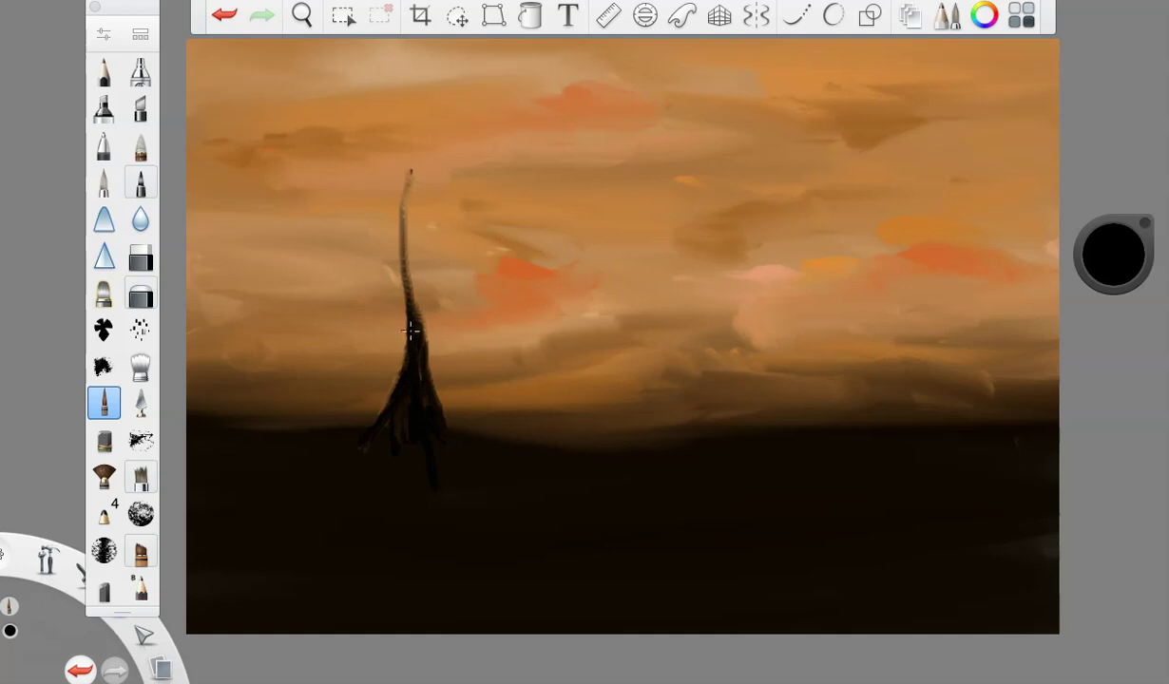
mouse_move(551, 438)
mouse_down()
mouse_move(600, 462)
mouse_move(553, 423)
mouse_move(565, 375)
mouse_move(569, 409)
mouse_move(552, 433)
mouse_move(557, 178)
mouse_up()
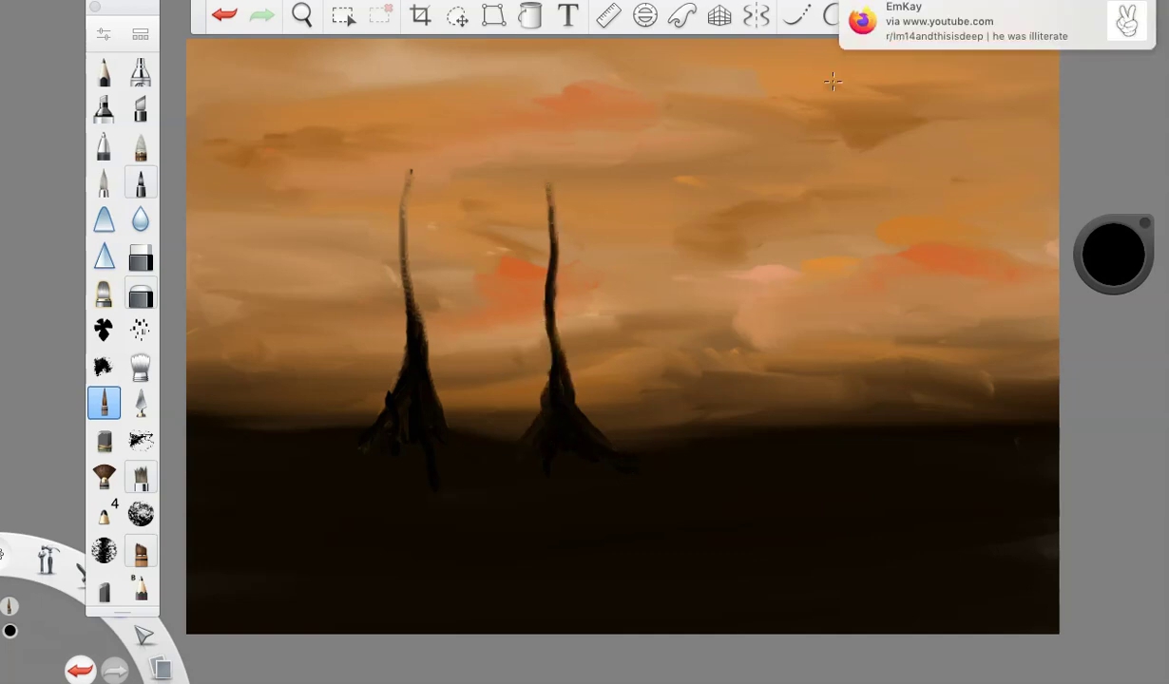
drag(553, 334, 485, 452)
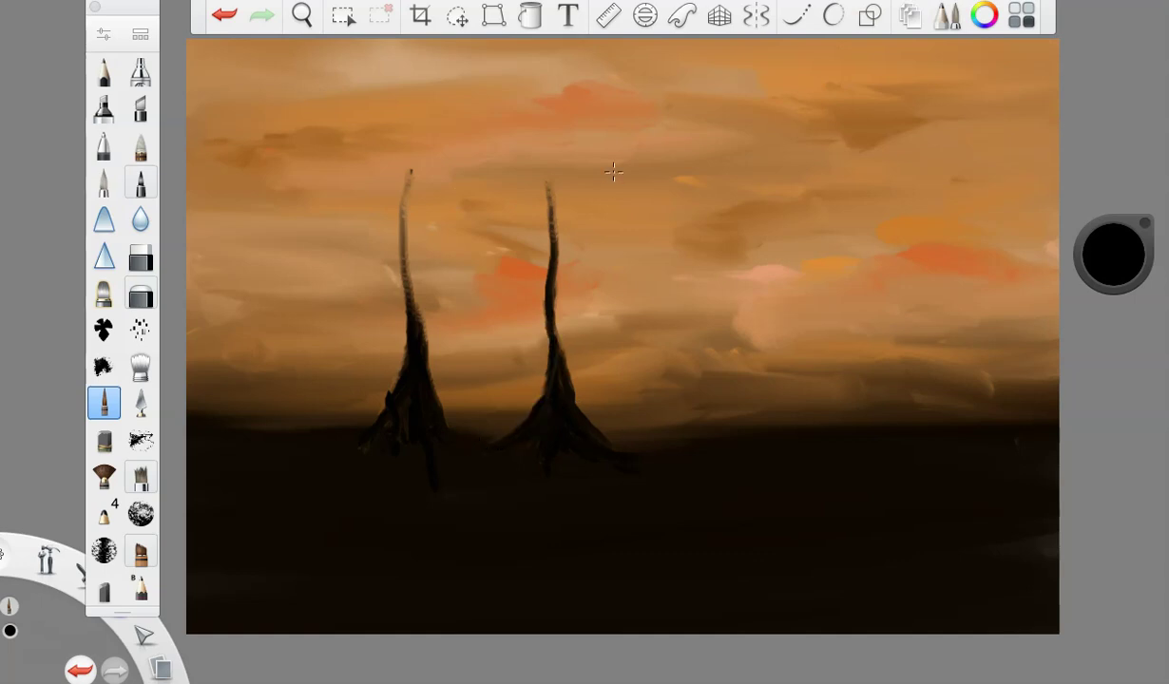
- Join the two trunk tops with a black arching branch and thicken both trunks
mouse_move(397, 250)
mouse_down()
mouse_move(407, 181)
mouse_move(447, 160)
mouse_move(530, 199)
mouse_move(498, 166)
mouse_move(399, 187)
mouse_move(385, 323)
mouse_move(389, 205)
mouse_move(506, 193)
mouse_up()
mouse_move(390, 303)
mouse_down()
mouse_move(375, 420)
mouse_move(350, 443)
mouse_up()
mouse_move(404, 169)
mouse_down()
mouse_move(494, 163)
mouse_move(546, 251)
mouse_move(551, 357)
mouse_up()
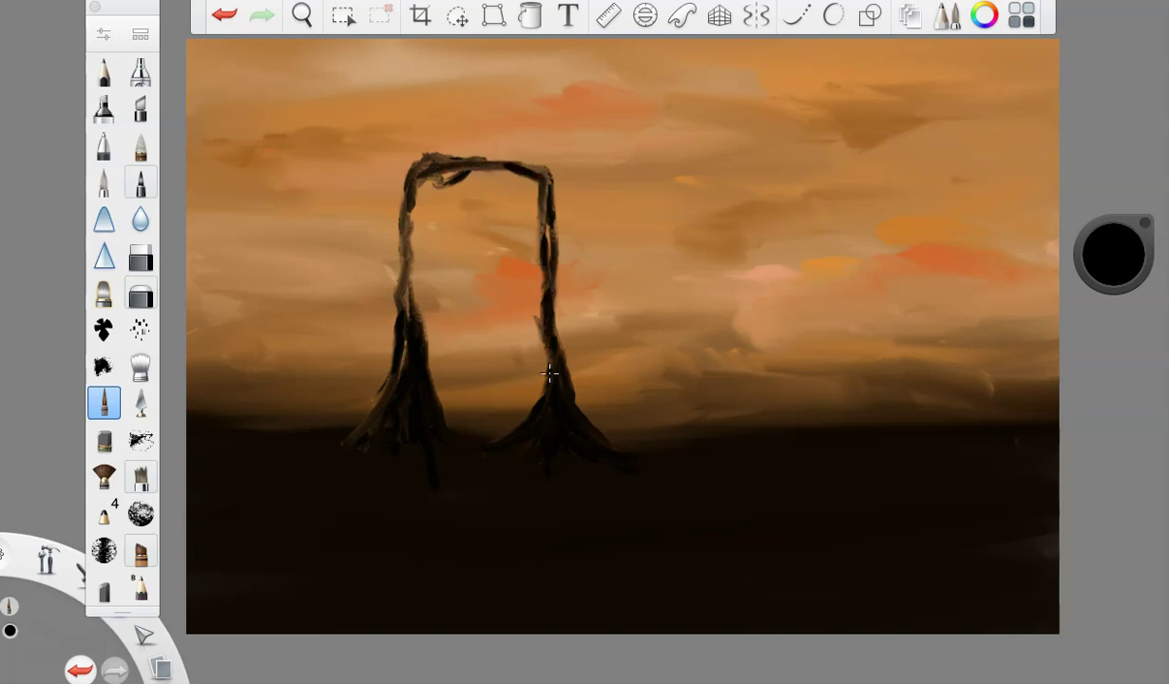
drag(394, 323, 410, 195)
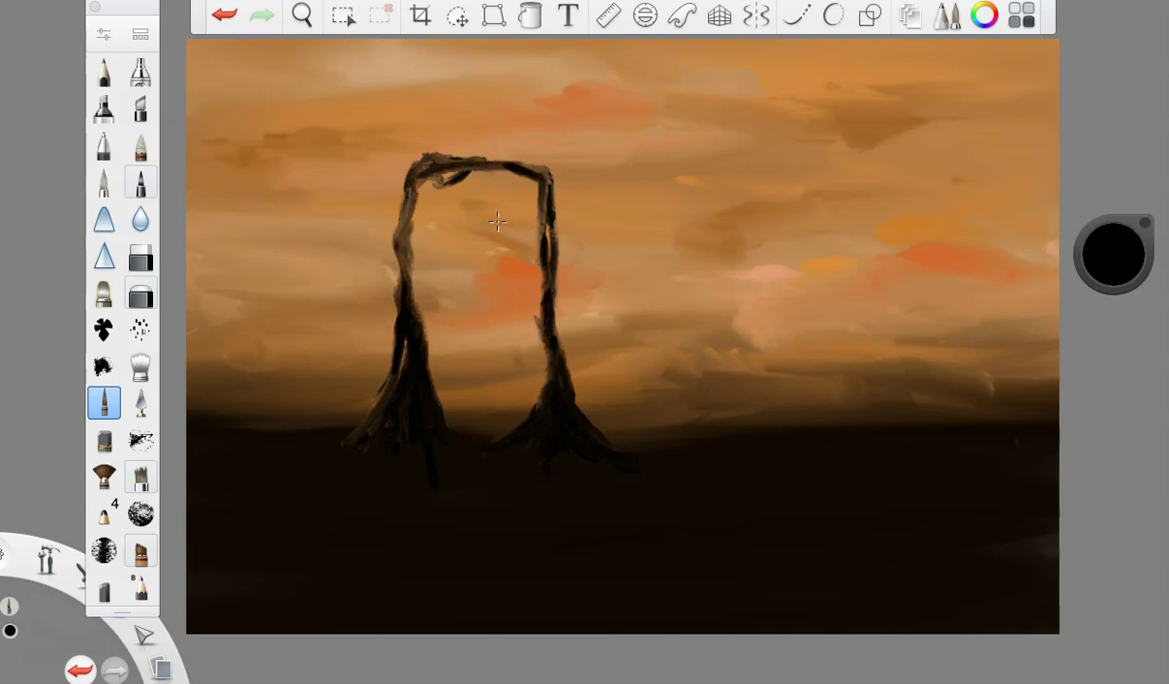
- Paint a drooping branch from each upper corner of the arch and extend both downward in reddish brown
drag(538, 176, 584, 230)
drag(415, 163, 453, 224)
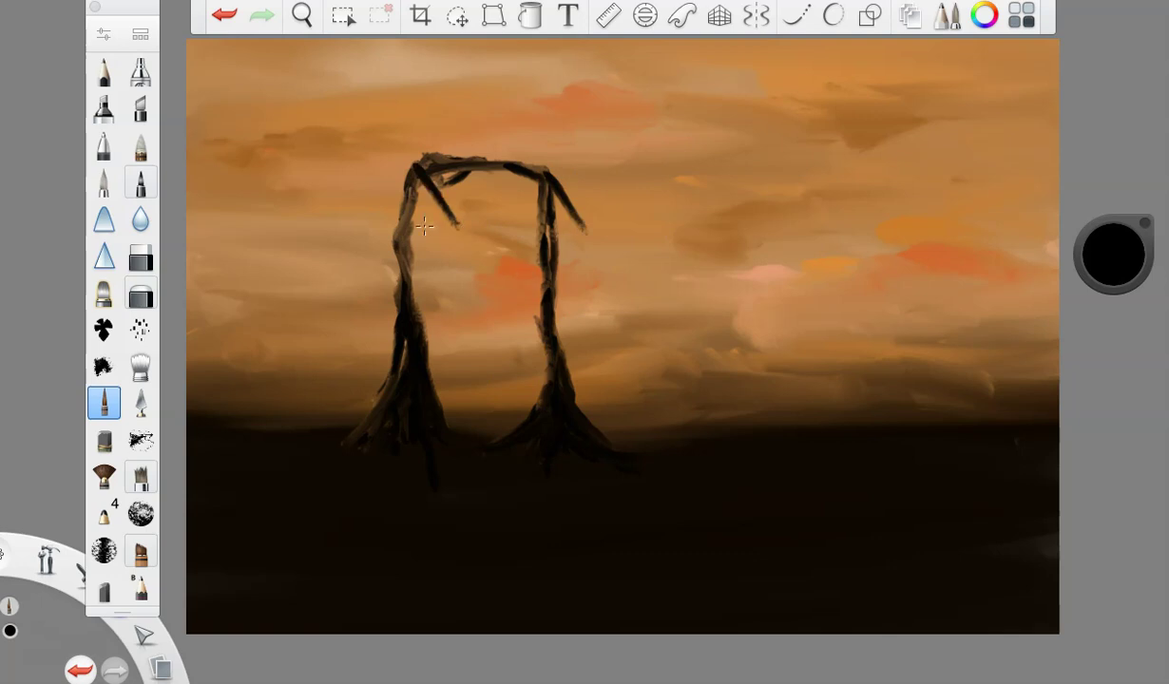
click(1124, 273)
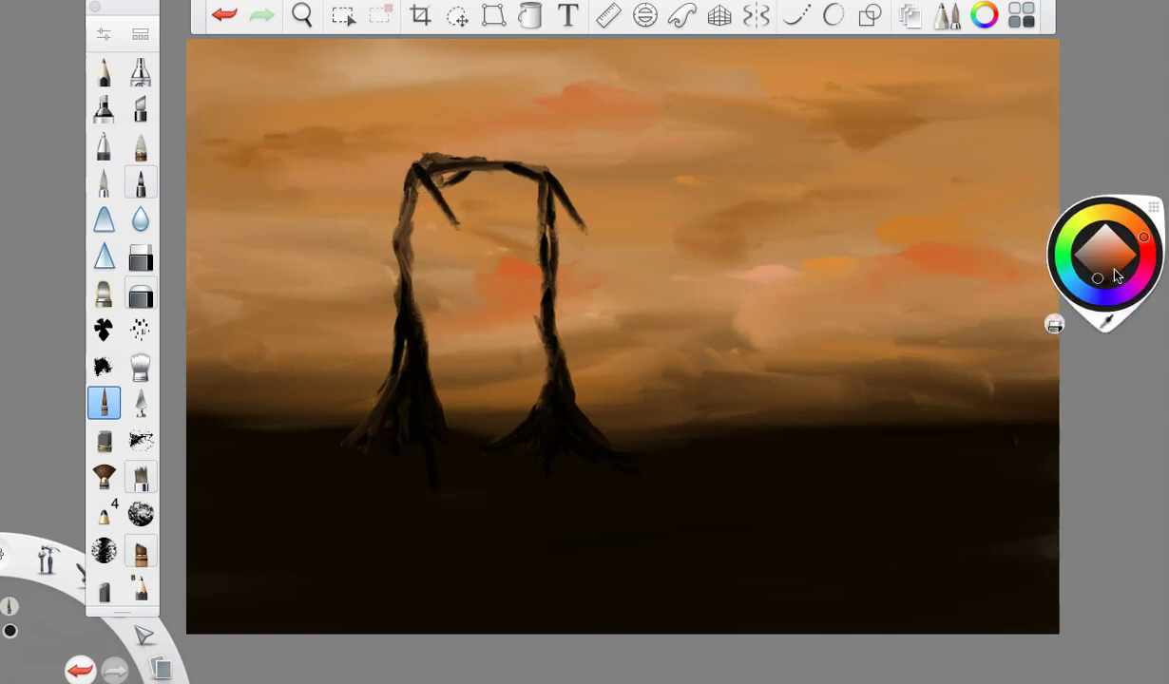
mouse_move(425, 177)
mouse_down()
mouse_move(452, 228)
mouse_move(460, 391)
mouse_up()
mouse_move(560, 195)
mouse_down()
mouse_move(588, 237)
mouse_move(590, 382)
mouse_up()
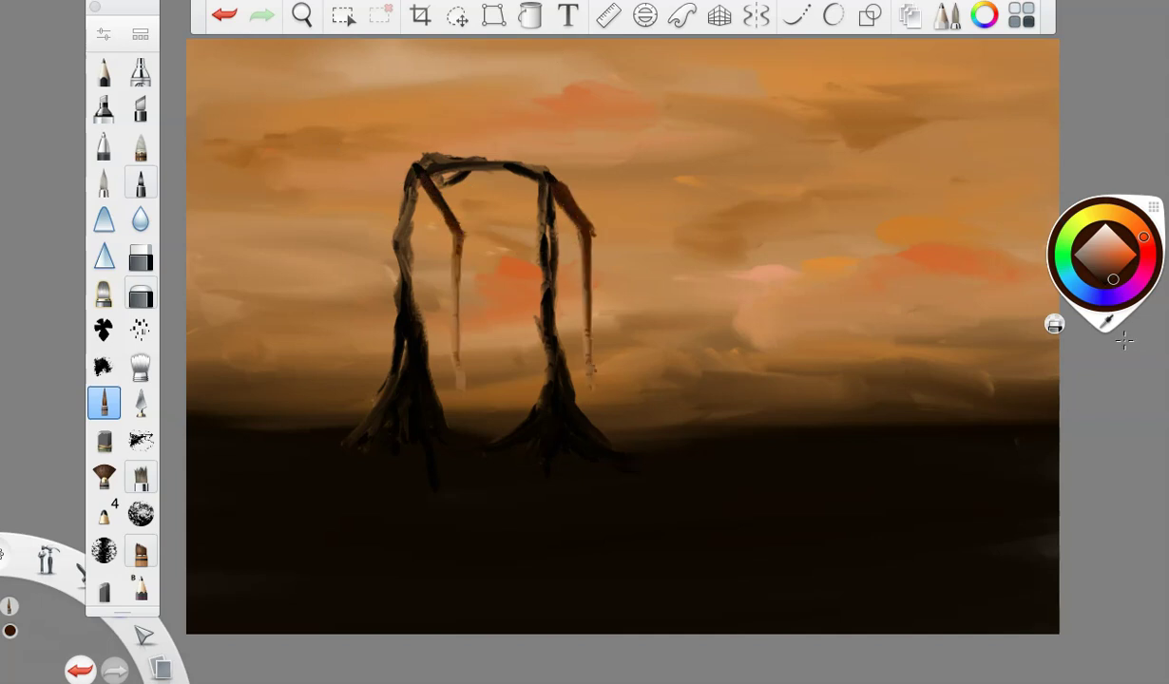
- Pick a very dark brown and thicken the arch's top and upper trunks
click(1100, 288)
mouse_move(1100, 289)
mouse_down()
mouse_move(1109, 338)
mouse_move(1111, 328)
mouse_up()
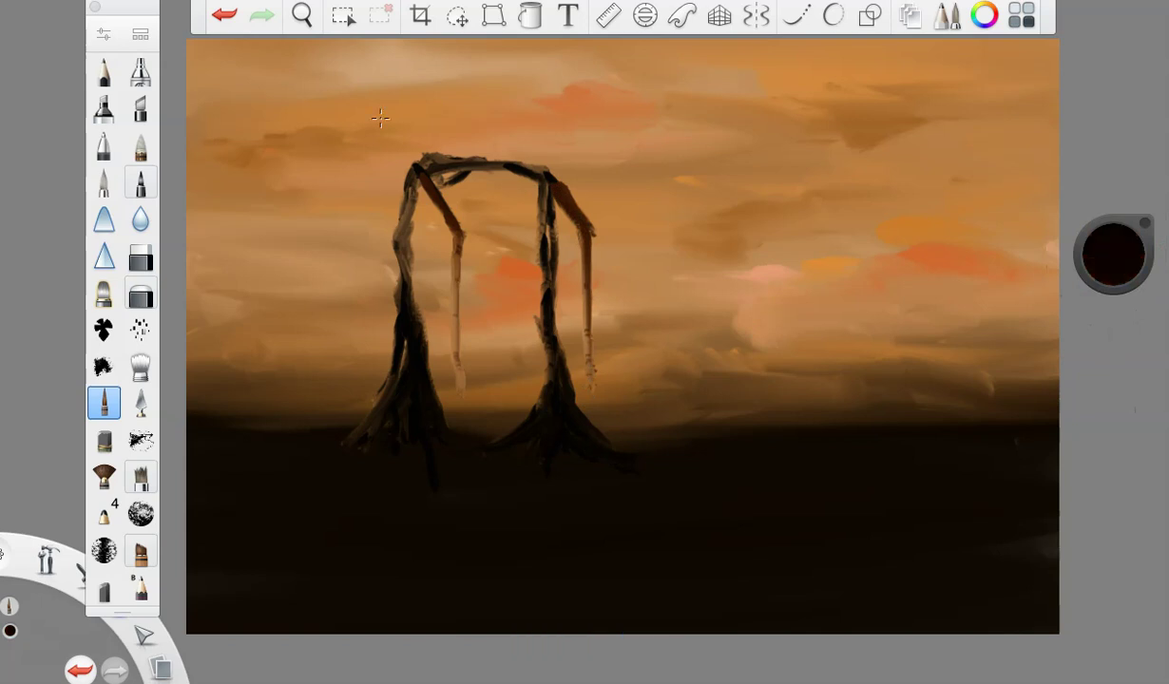
mouse_move(442, 168)
mouse_down()
mouse_move(548, 183)
mouse_move(556, 285)
mouse_up()
mouse_move(373, 231)
mouse_down()
mouse_move(418, 169)
mouse_move(464, 178)
mouse_up()
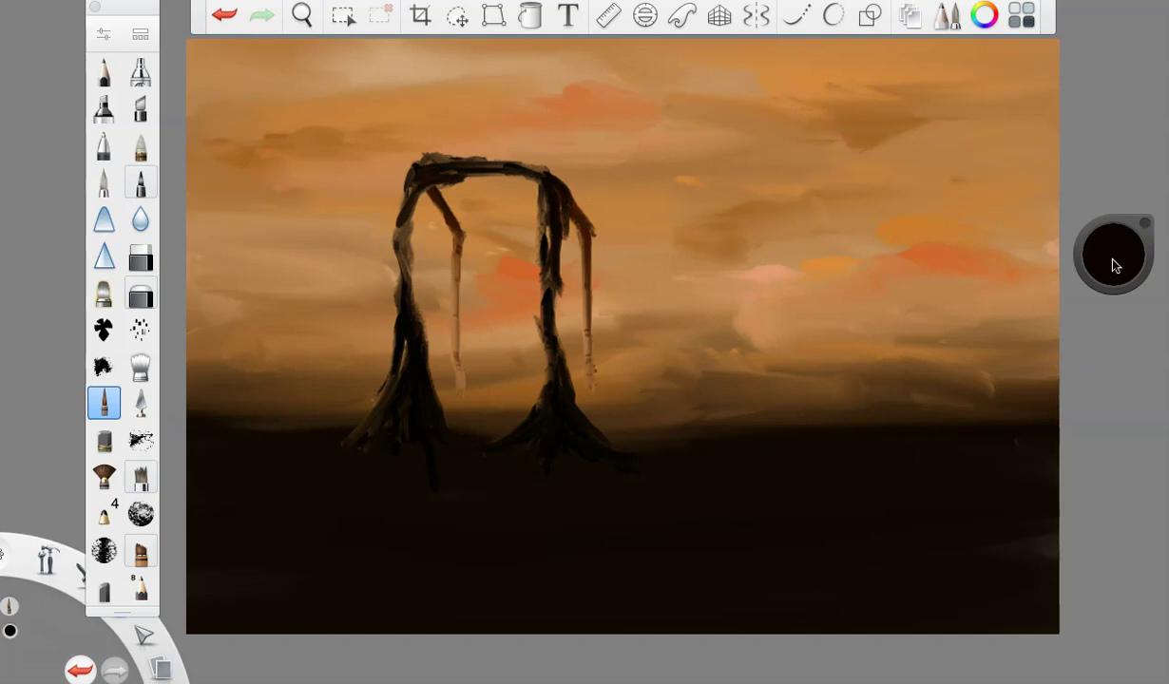
- Paint a round orange ball at the end of each hanging branch and shade it with a darker orange
drag(1115, 267, 1092, 70)
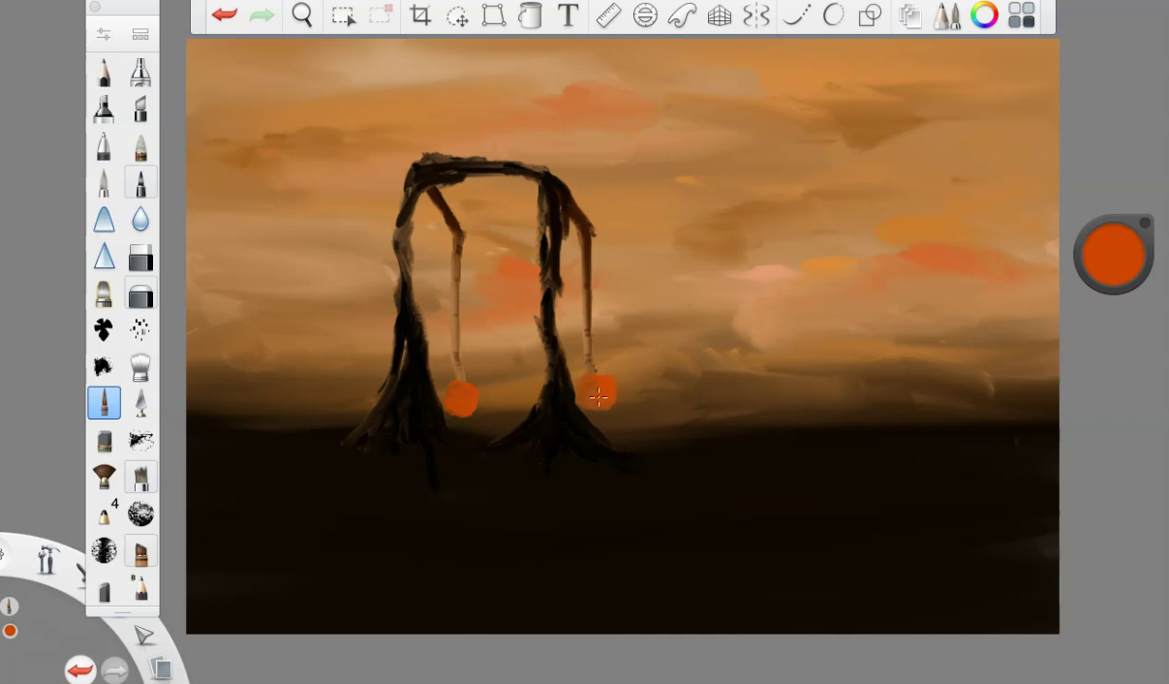
drag(1113, 255, 1119, 285)
drag(454, 392, 469, 391)
mouse_move(613, 384)
mouse_down()
mouse_move(579, 382)
mouse_move(596, 404)
mouse_up()
- Darken the colour to rusty brown and repaint both hanging stems down to the orange balls
drag(1113, 255, 1110, 295)
drag(589, 380, 581, 249)
drag(450, 378, 454, 235)
- Darken the colour to deep brown, enlarge the brush and paint a short upright trunk on the right horizon
drag(1121, 258, 1120, 234)
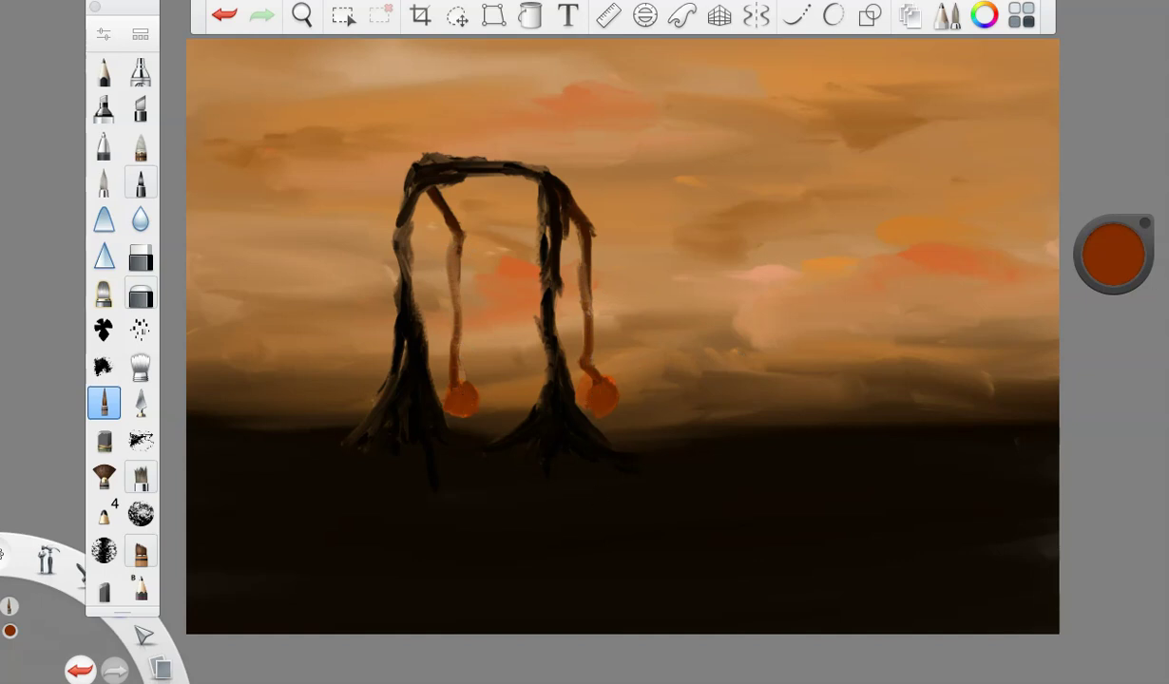
drag(1121, 252, 1113, 396)
click(104, 34)
drag(230, 311, 252, 323)
click(189, 71)
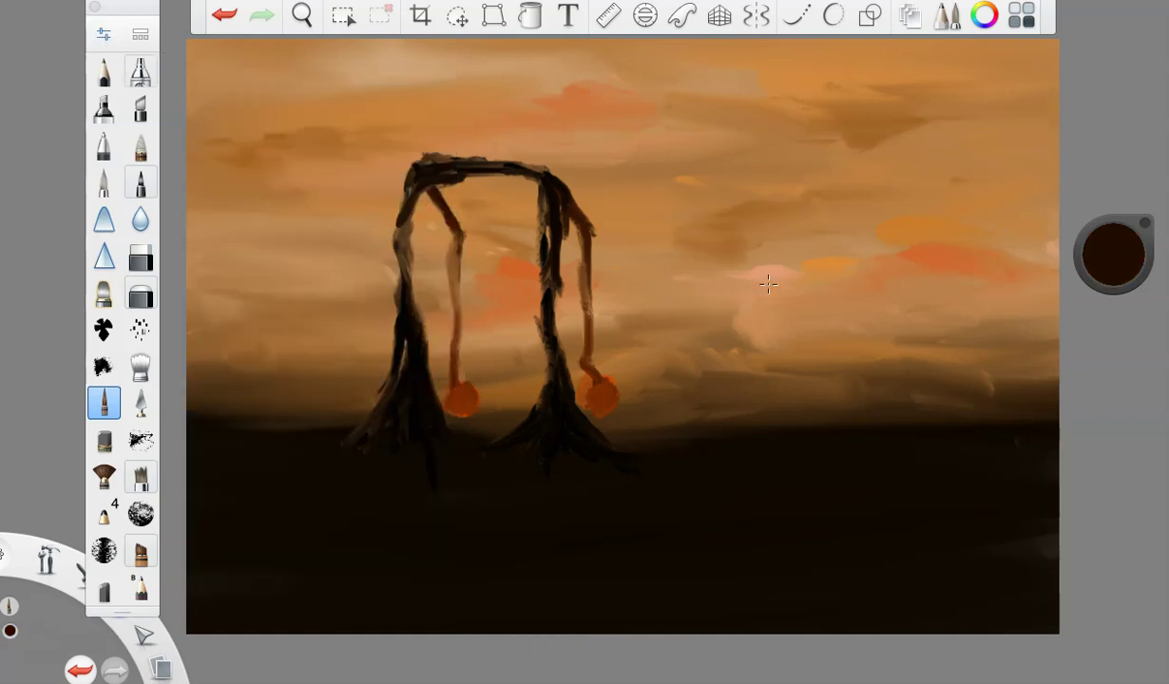
mouse_move(833, 459)
mouse_down()
mouse_move(835, 417)
mouse_move(842, 446)
mouse_up()
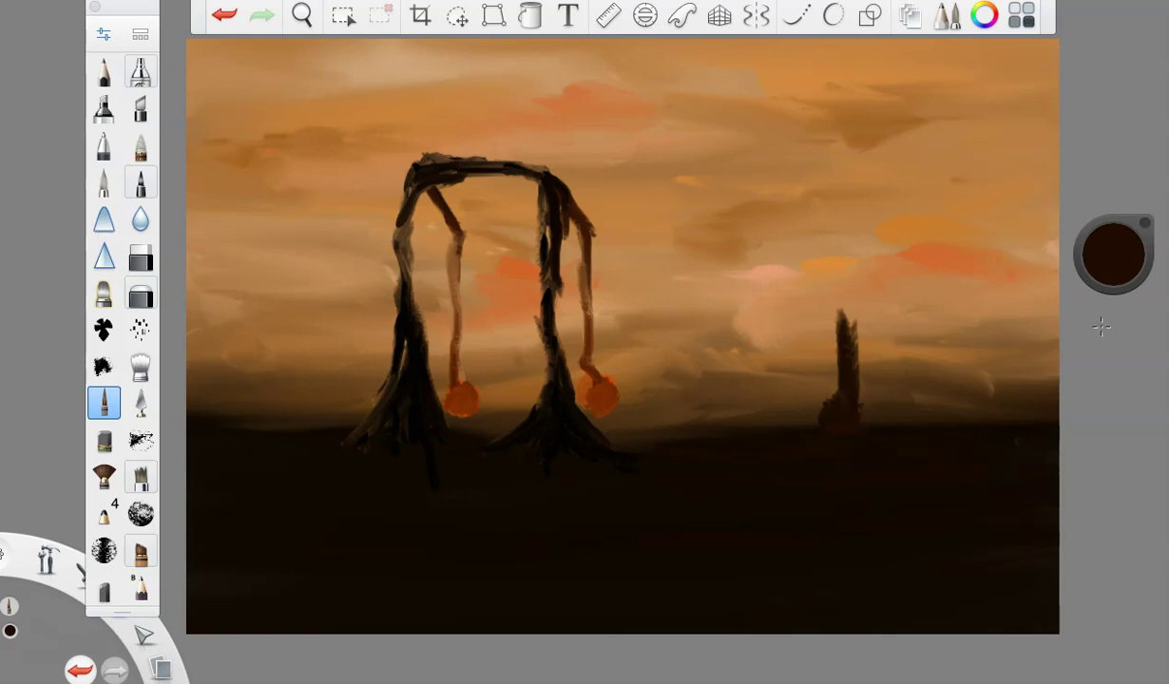
- Lighten the colour to dark reddish brown and brush horizontal ground strokes below the horizon
drag(1109, 218, 1109, 162)
mouse_move(825, 448)
mouse_down()
mouse_move(979, 438)
mouse_move(784, 472)
mouse_up()
drag(476, 486, 820, 447)
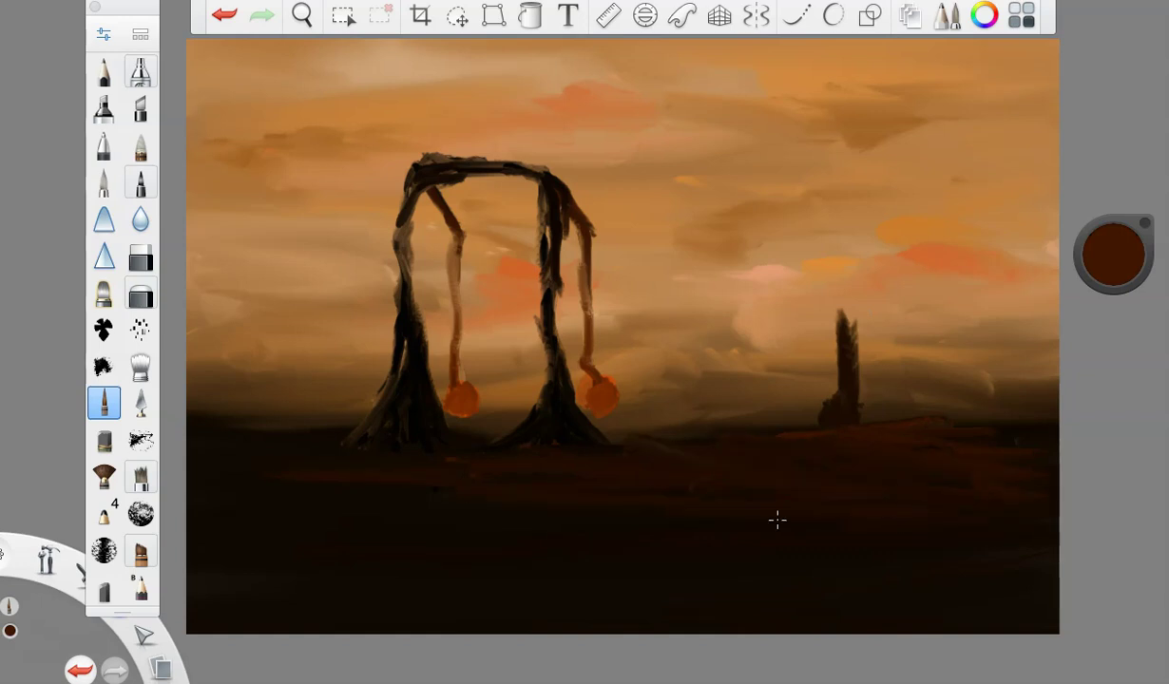
- Darken the reddish brown slightly, then blend it across the ground and over the roots of the left trunk
drag(1114, 266, 1119, 328)
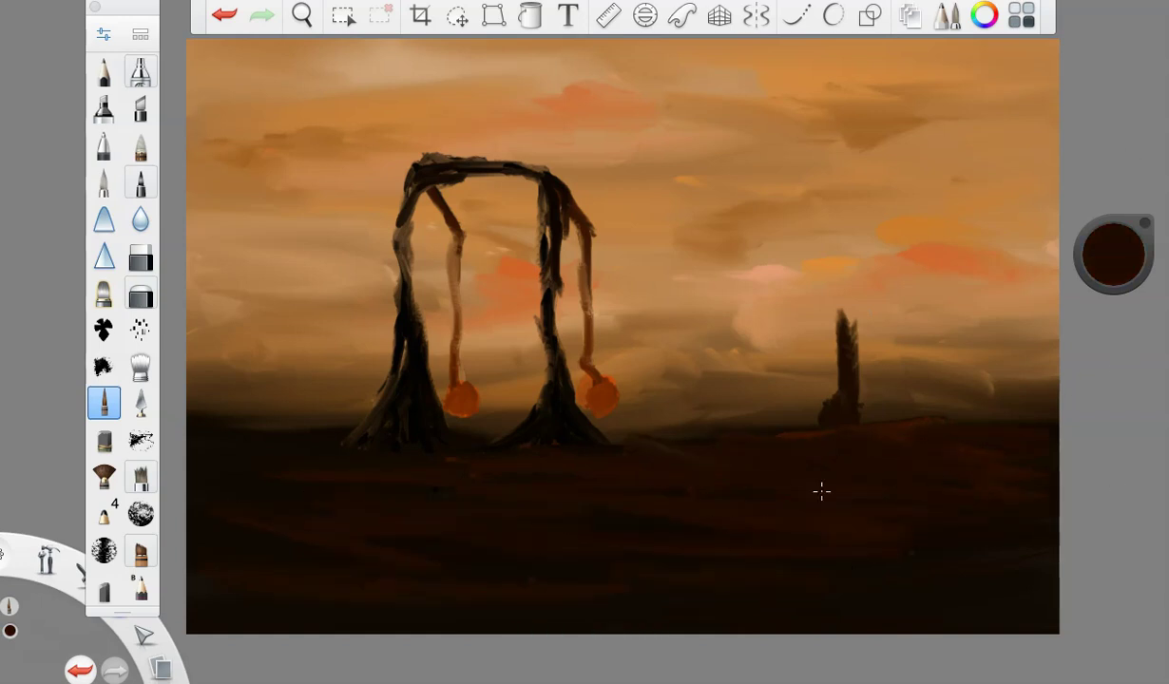
drag(395, 383, 346, 432)
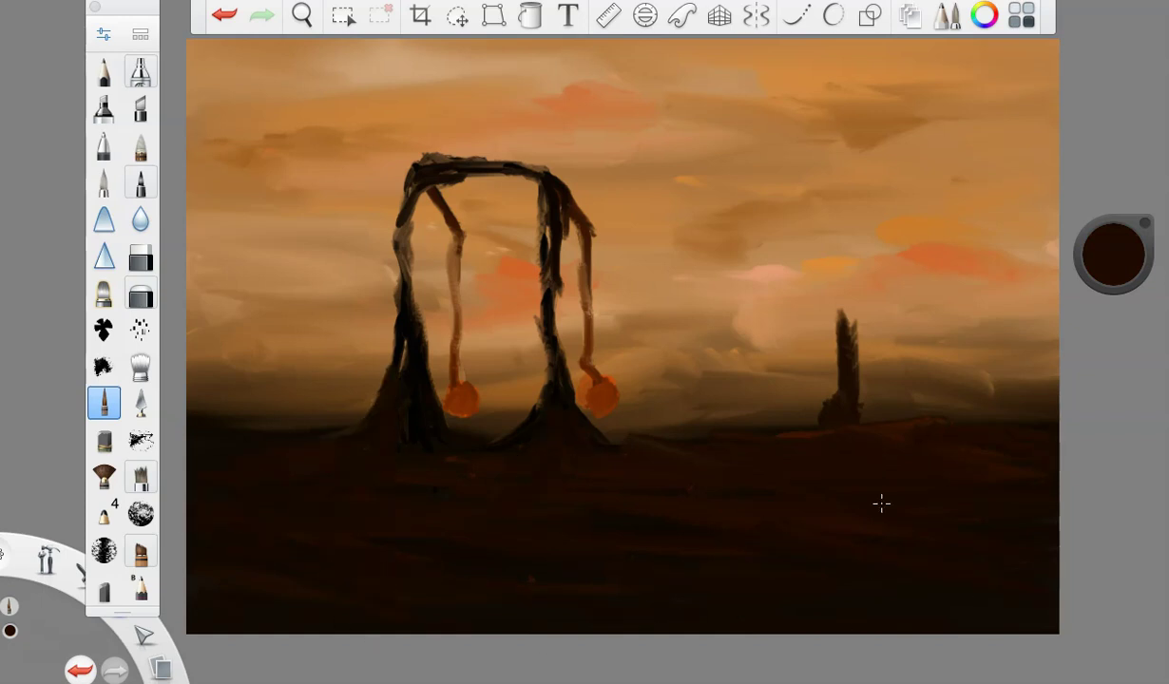
- Darken the colour to near-black brown and extend the right-hand trunk upward into a tall, tapering column
drag(1105, 264, 1112, 332)
drag(848, 378, 843, 221)
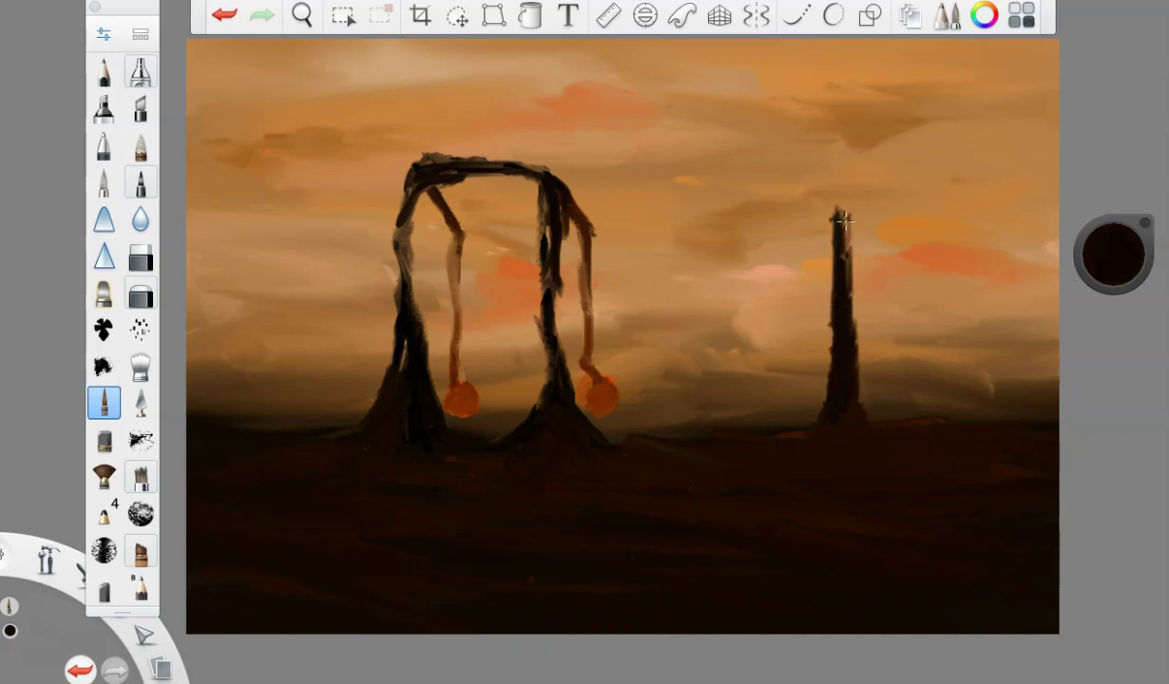
- Reduce the brush size and paint two long crooked branches stretching leftward from the right-hand trunk
click(101, 35)
drag(239, 315, 220, 316)
mouse_move(831, 359)
mouse_down()
mouse_move(788, 261)
mouse_move(736, 224)
mouse_up()
mouse_move(830, 332)
mouse_down()
mouse_move(745, 228)
mouse_move(697, 204)
mouse_move(761, 254)
mouse_move(693, 204)
mouse_move(574, 174)
mouse_up()
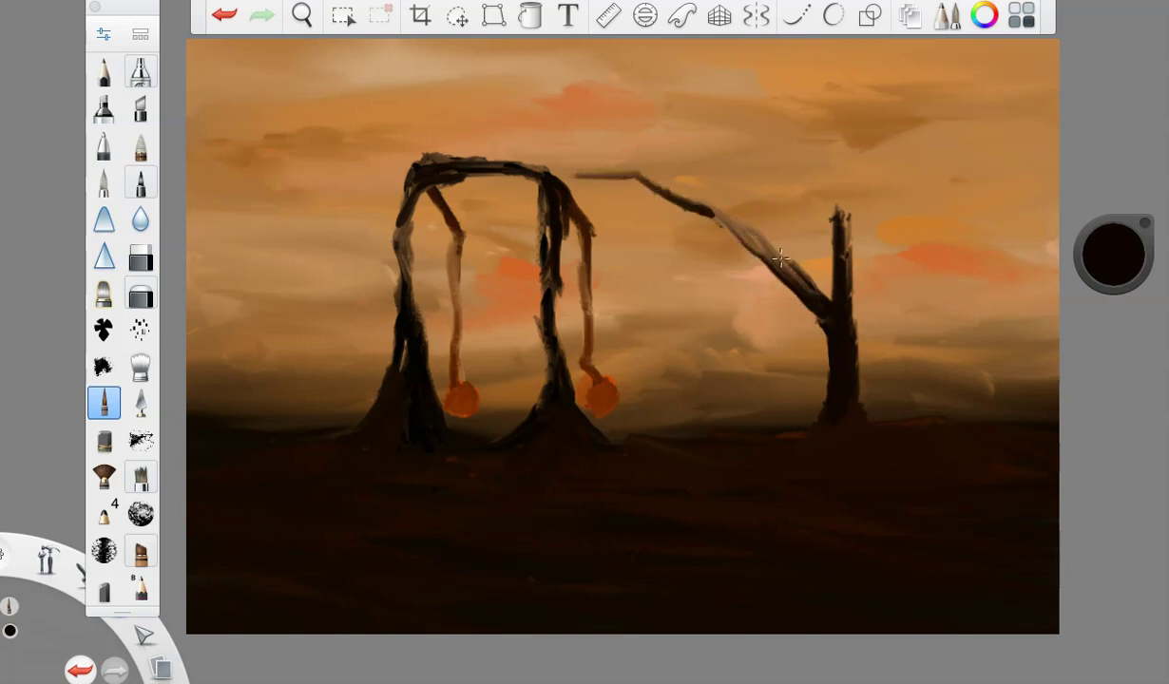
drag(712, 223, 765, 262)
drag(832, 215, 631, 144)
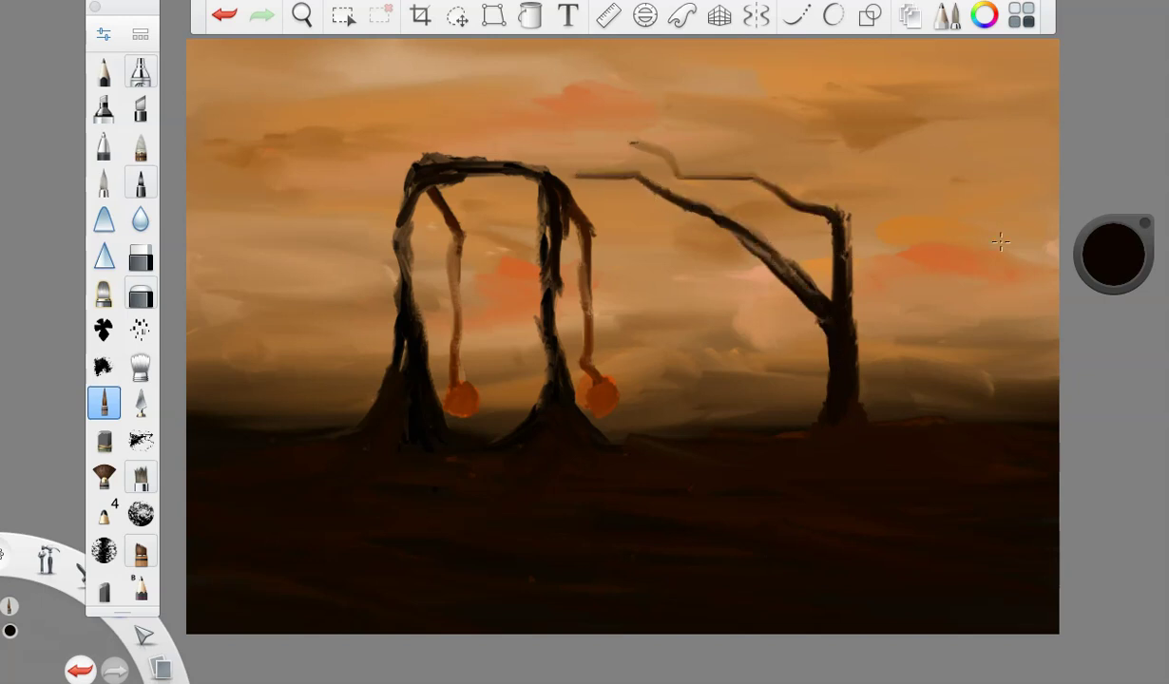
- Add three twisting upper branches to the right-hand tree, undoing one stray stroke, and spread roots from its base
mouse_move(843, 262)
mouse_down()
mouse_move(893, 129)
mouse_move(777, 100)
mouse_up()
mouse_move(819, 319)
mouse_down()
mouse_move(815, 245)
mouse_move(787, 173)
mouse_move(698, 115)
mouse_move(717, 133)
mouse_up()
click(221, 14)
mouse_move(834, 221)
mouse_down()
mouse_move(866, 176)
mouse_move(934, 153)
mouse_move(935, 105)
mouse_up()
mouse_move(836, 214)
mouse_down()
mouse_move(752, 132)
mouse_move(733, 69)
mouse_up()
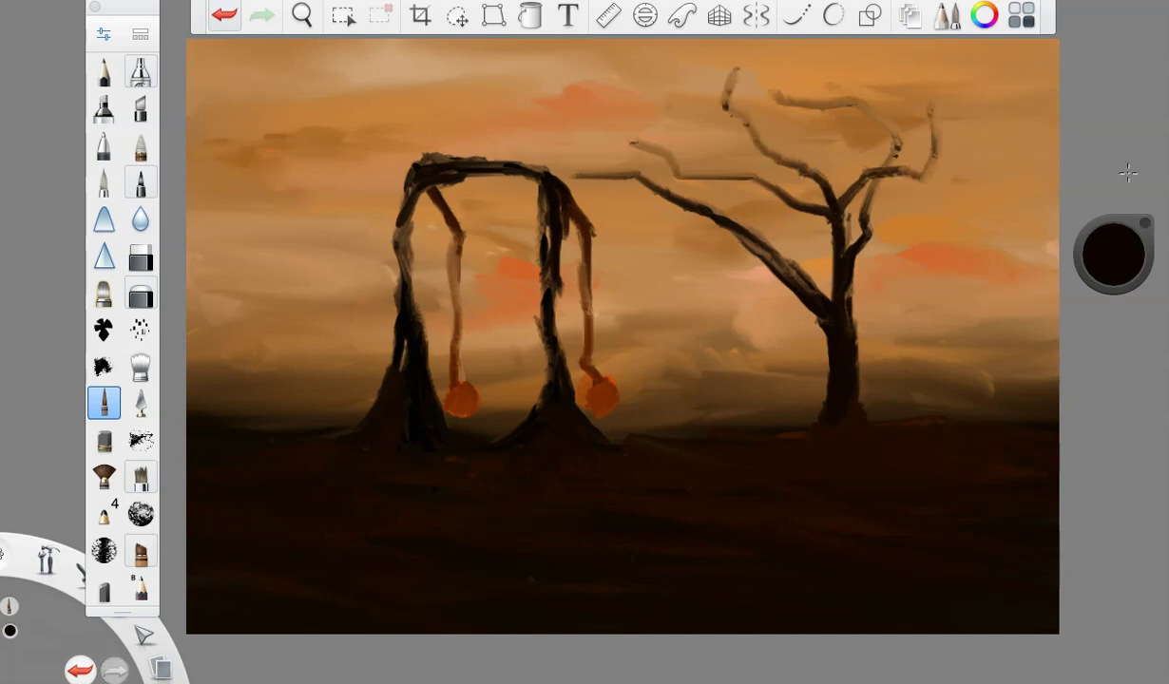
mouse_move(845, 370)
mouse_down()
mouse_move(922, 427)
mouse_move(851, 409)
mouse_move(864, 423)
mouse_move(838, 399)
mouse_move(743, 440)
mouse_up()
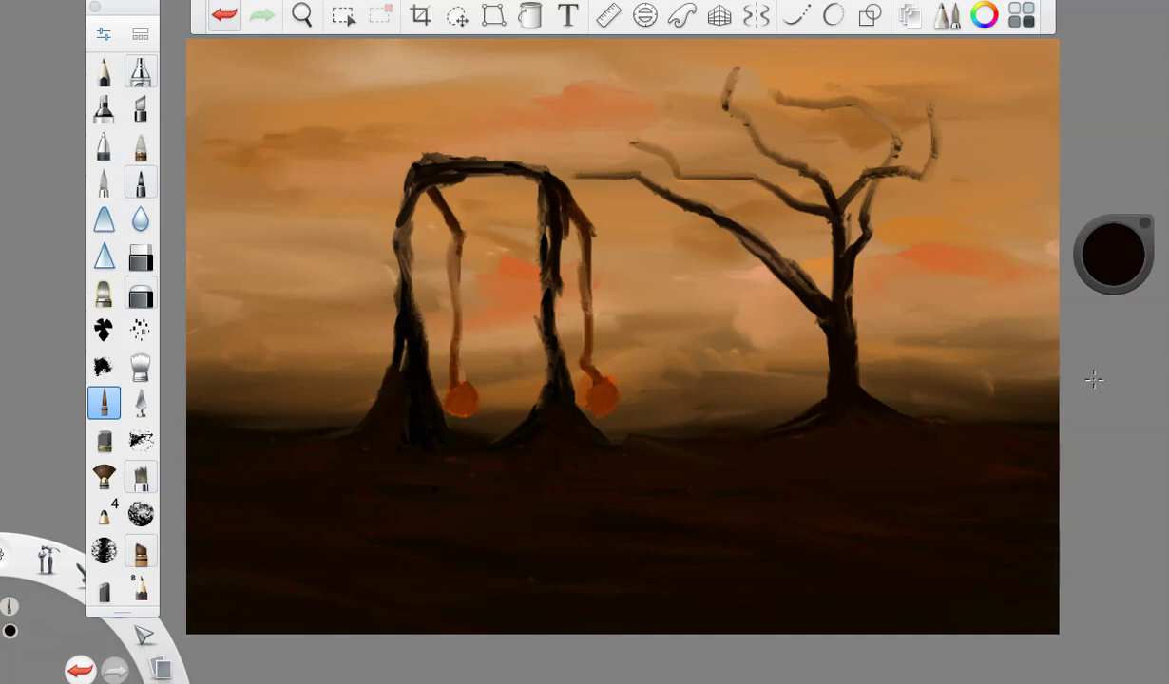
- Switch the colour to white and dab two oval spots, one above the other, on the right-hand tree's trunk
click(1109, 255)
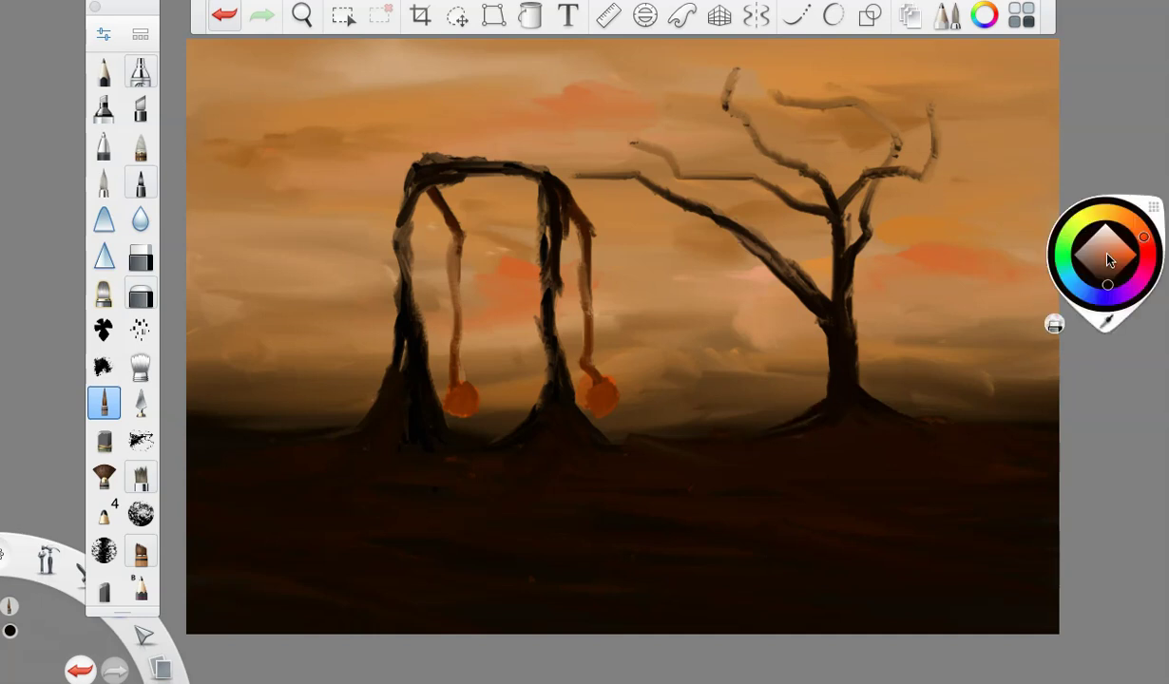
drag(835, 325, 837, 330)
drag(842, 378, 841, 384)
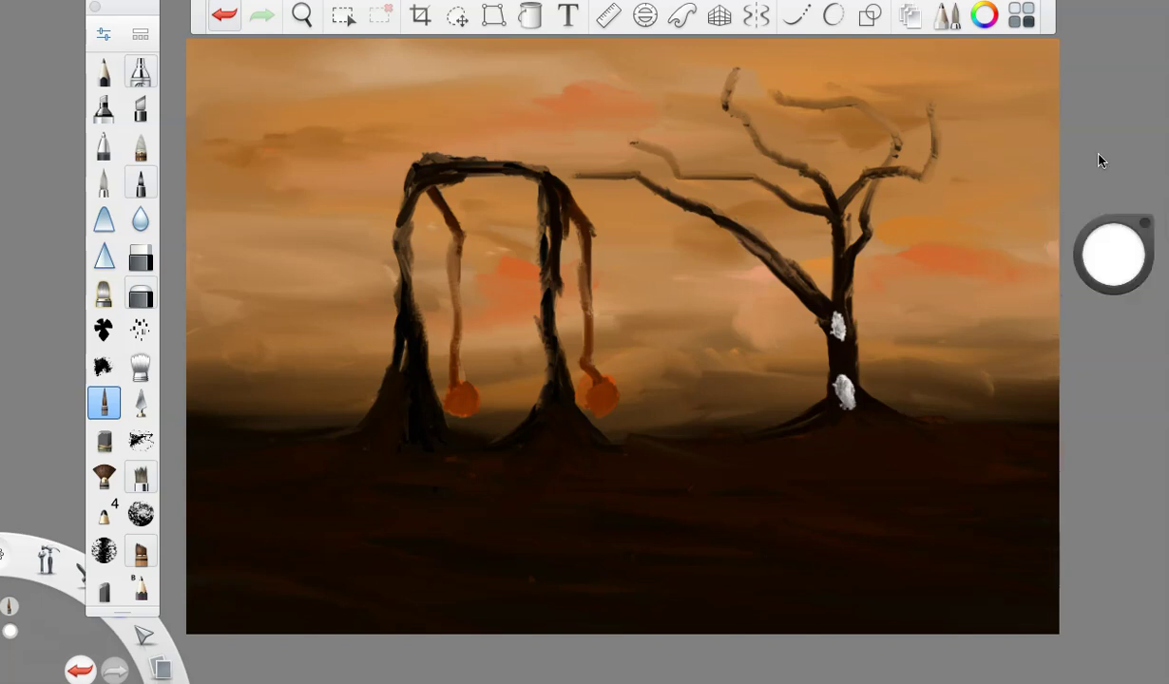
- Switch the colour to bright red and paint over the two balls hanging from the arch
mouse_move(1112, 254)
click(1150, 262)
drag(608, 385, 600, 401)
- Darken the colour to deep maroon, reduce the brush size and shade the left side of both hanging balls
drag(1117, 246, 1083, 456)
click(104, 33)
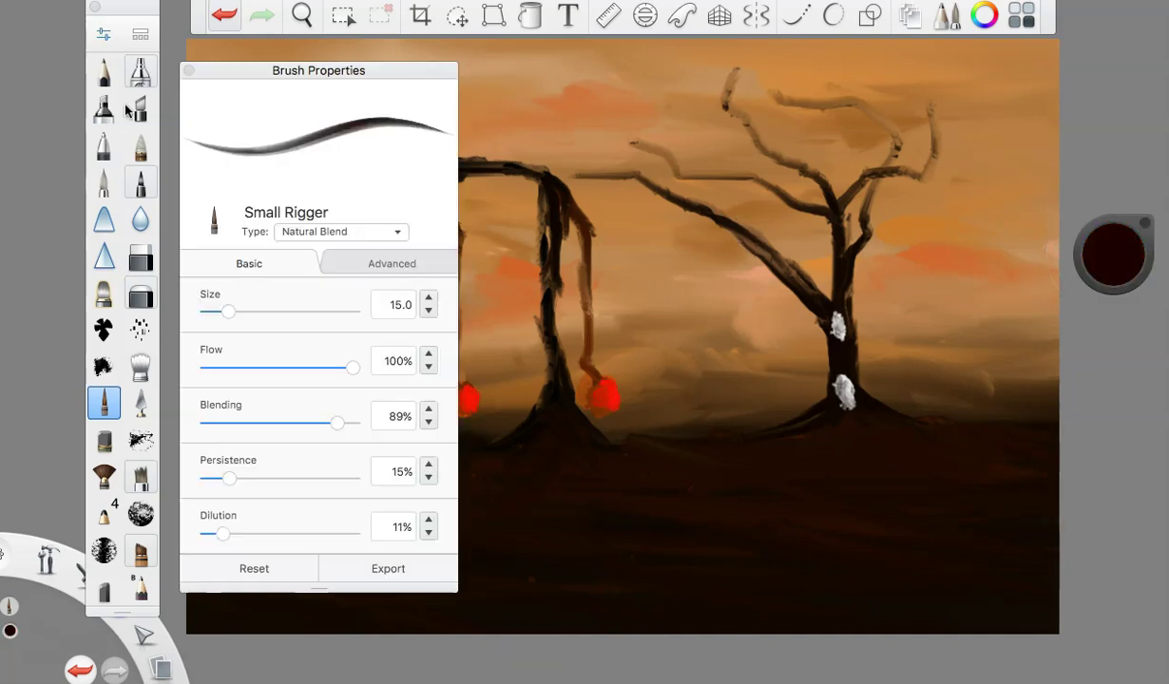
drag(226, 312, 219, 312)
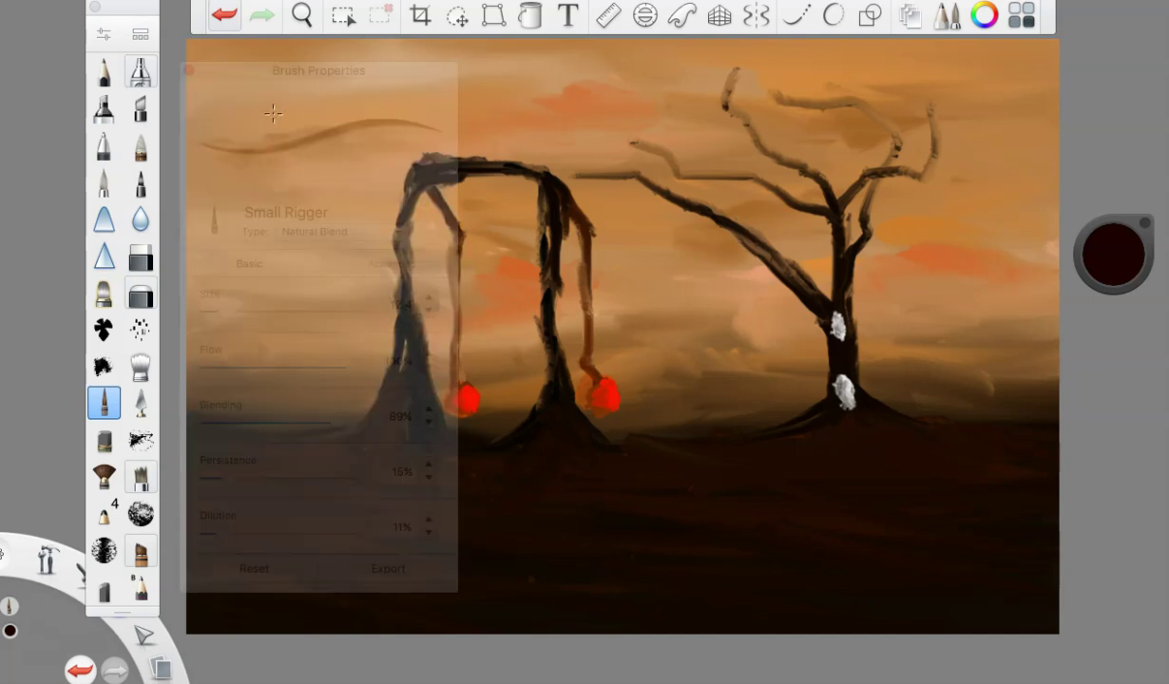
drag(462, 387, 460, 413)
drag(598, 385, 601, 403)
- Return to bright red and paint a zigzag trail running from each hanging ball across the ground toward the lower left
drag(1109, 255, 1114, 114)
click(1111, 254)
click(1136, 254)
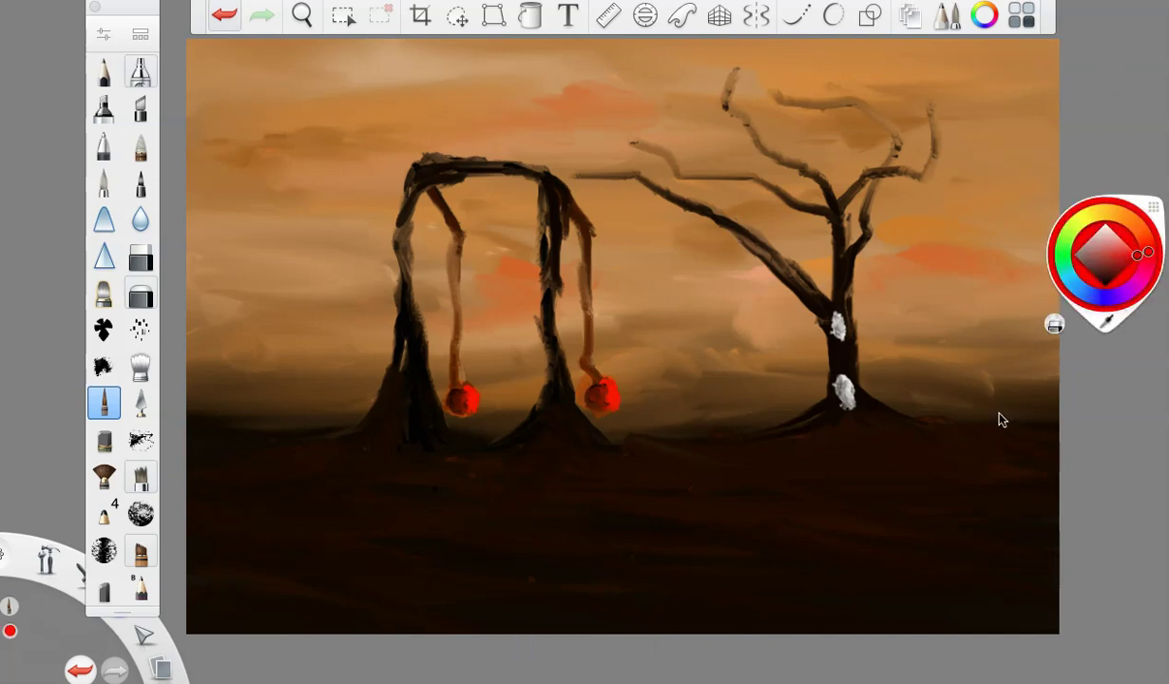
mouse_move(459, 397)
mouse_down()
mouse_move(462, 434)
mouse_move(412, 462)
mouse_move(532, 482)
mouse_move(377, 492)
mouse_move(312, 526)
mouse_up()
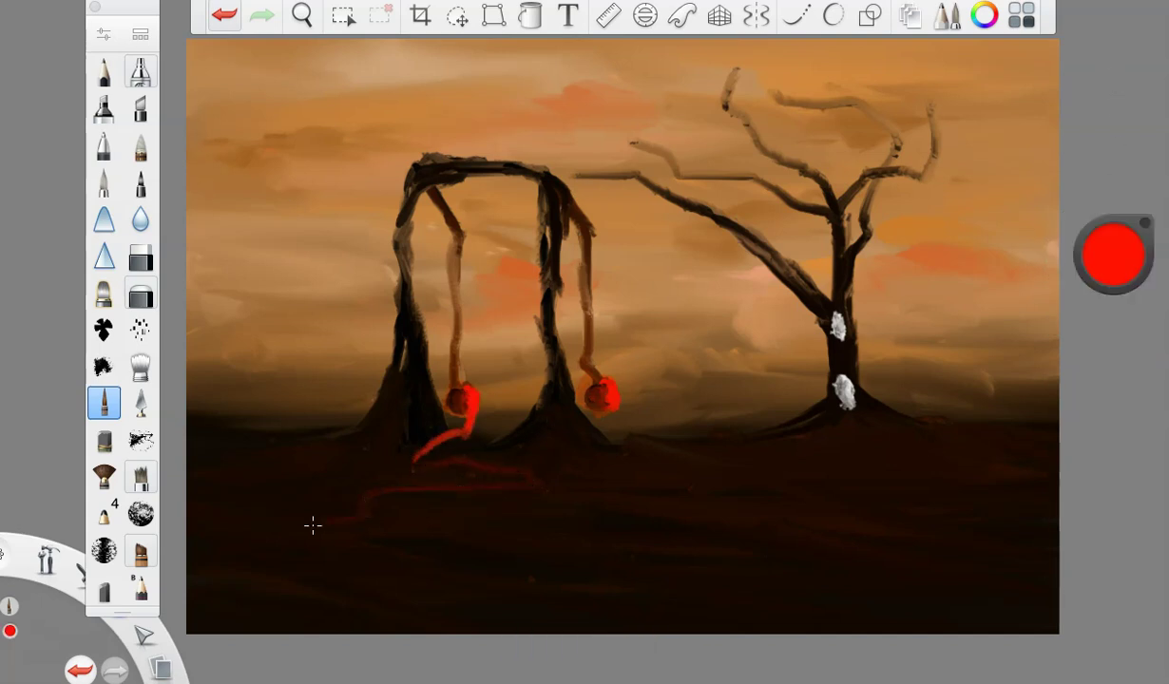
mouse_move(608, 394)
mouse_down()
mouse_move(584, 451)
mouse_move(604, 482)
mouse_move(540, 517)
mouse_move(385, 546)
mouse_up()
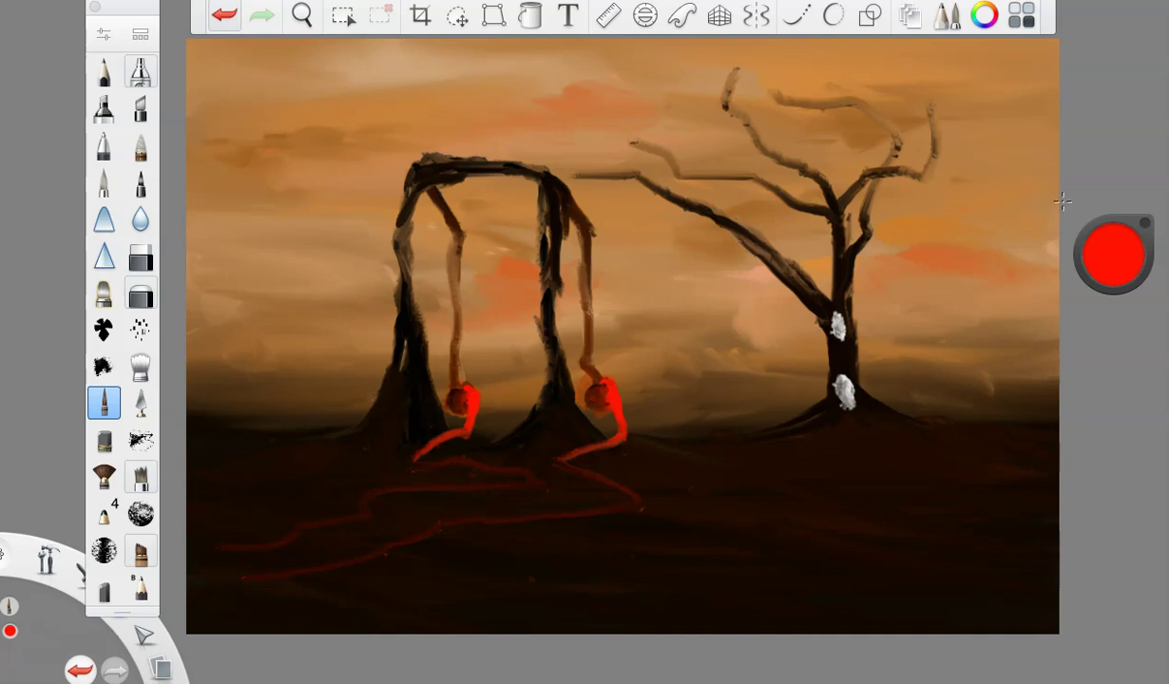
- Darken the colour to deep maroon and paint three thin upright trunks on the horizon right of the large tree
drag(1115, 264, 1113, 313)
drag(1026, 418, 1026, 312)
drag(1016, 418, 1001, 303)
drag(965, 437, 949, 303)
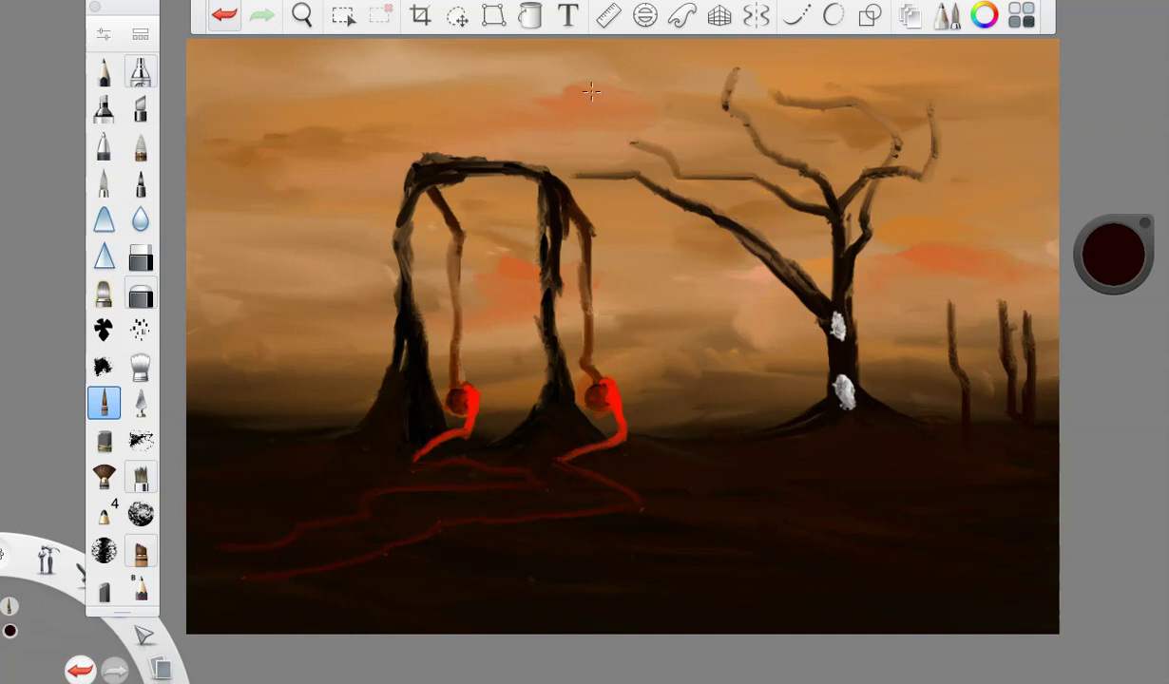
- Reduce the brush size and extend thin twigs upward from the small trunks near the right edge
click(103, 33)
drag(225, 311, 219, 311)
drag(963, 399, 918, 255)
mouse_move(1006, 344)
mouse_down()
mouse_move(982, 317)
mouse_move(969, 204)
mouse_move(1014, 228)
mouse_move(1015, 208)
mouse_up()
- Darken the colour to black and add more strokes and a tall twig to the small trunks, undoing the last stroke
drag(1112, 255, 1111, 421)
drag(966, 391, 950, 338)
mouse_move(1001, 439)
mouse_down()
mouse_move(1012, 365)
mouse_move(951, 208)
mouse_up()
mouse_move(1041, 361)
mouse_down()
mouse_move(1029, 331)
mouse_move(1032, 177)
mouse_up()
key(ctrl+z)
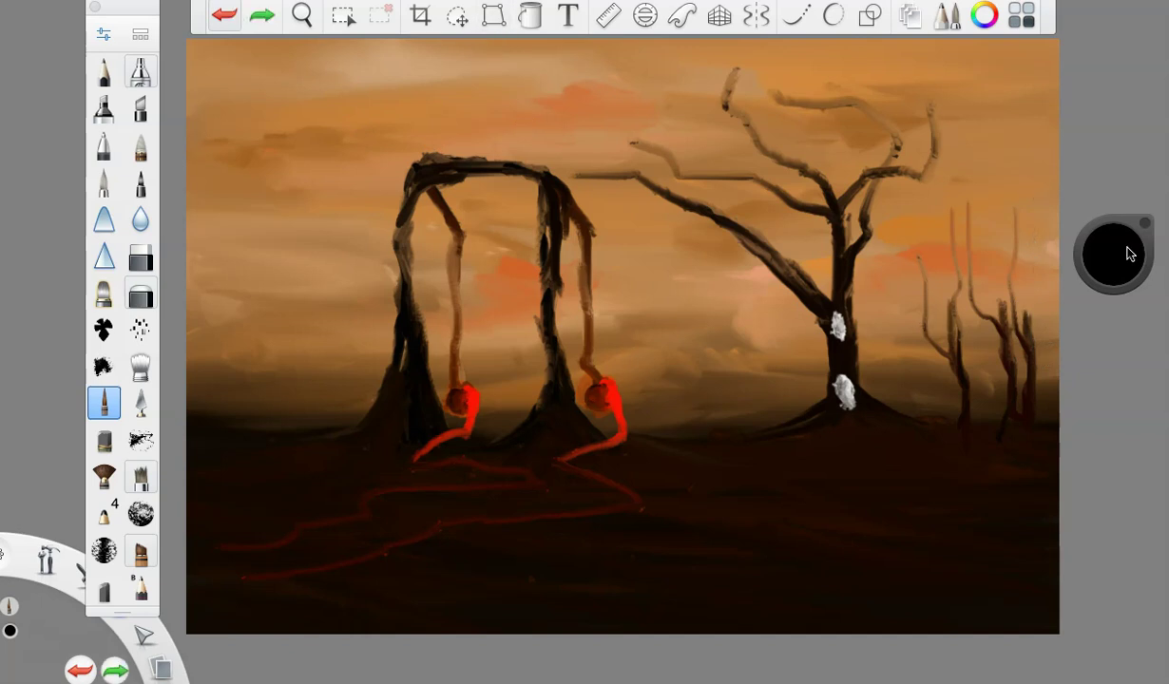
- Set the brush size to 15.0 and paint black balls on the five branch tips of the large right-hand tree
click(91, 34)
drag(219, 297, 227, 311)
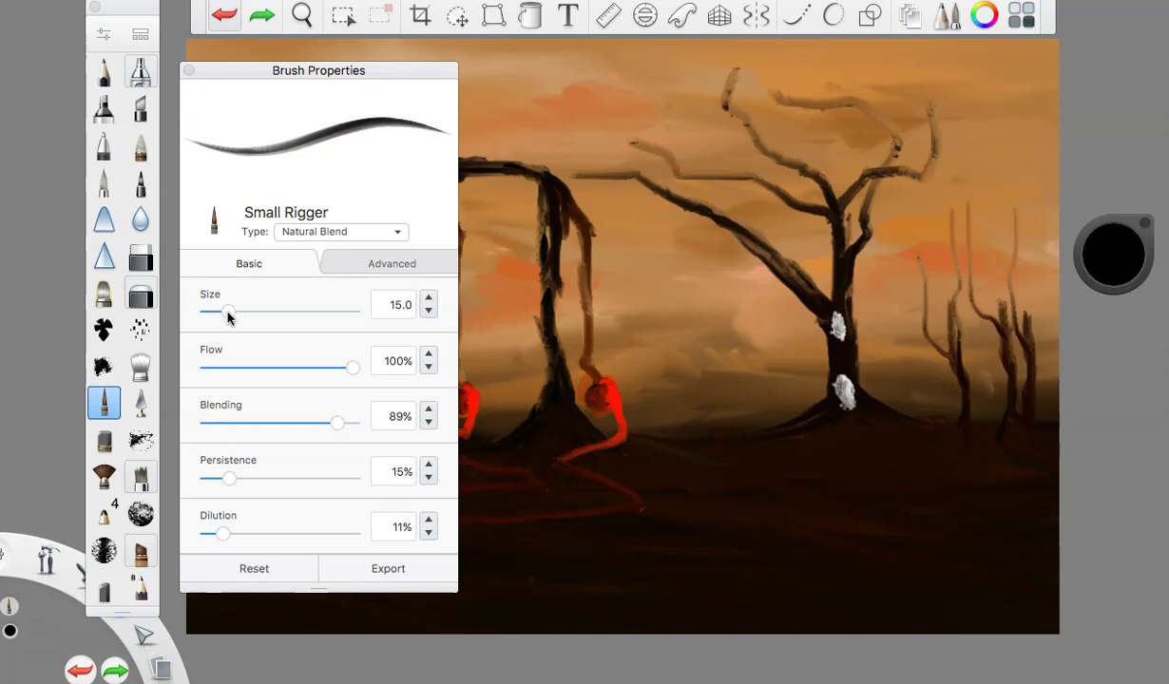
click(188, 73)
drag(612, 127, 618, 137)
click(573, 173)
drag(734, 69, 775, 96)
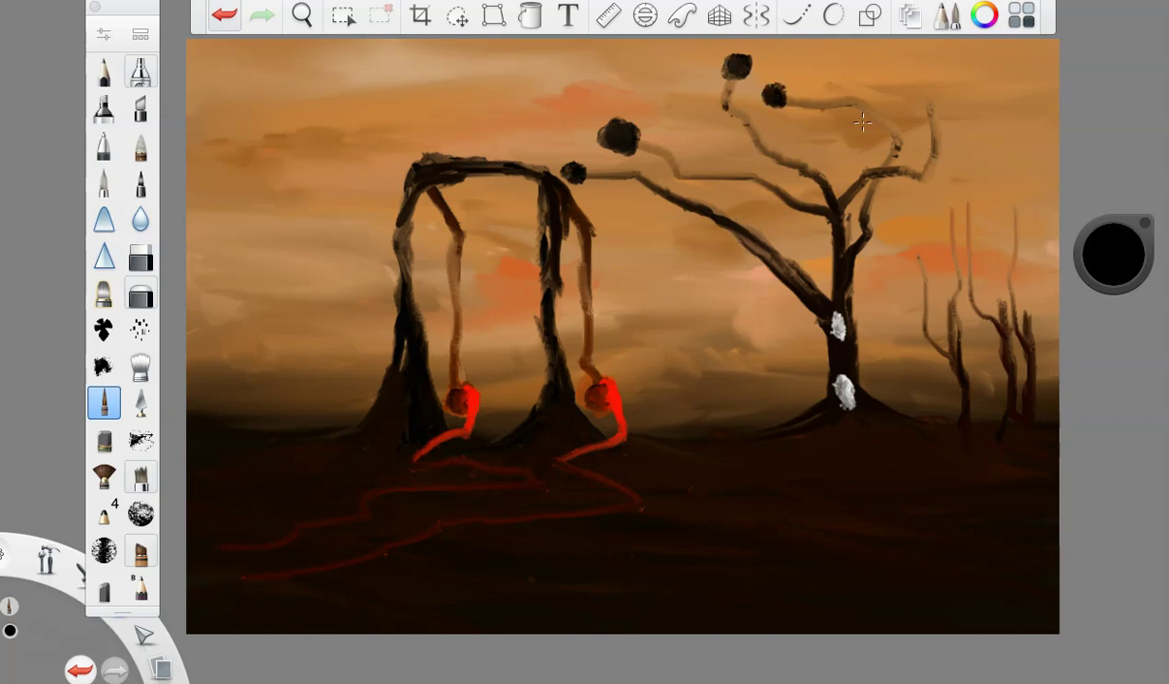
drag(926, 99, 929, 101)
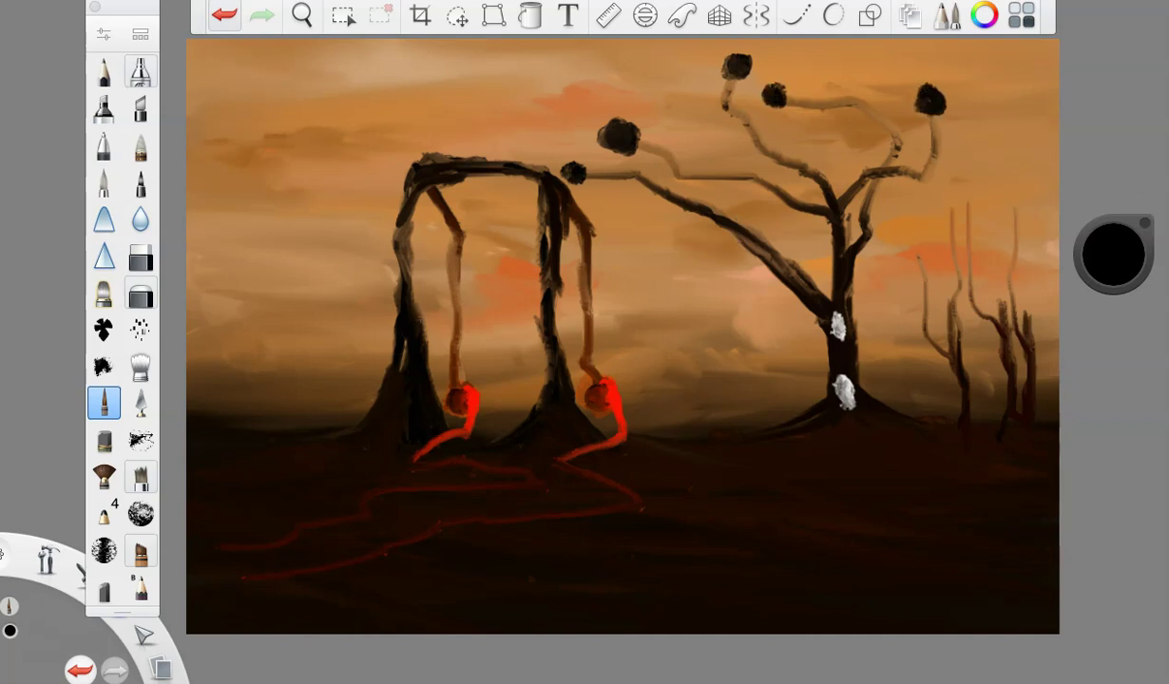
- Switch the colour to bright blue and fill the centres of the five black balls on the branch tips
click(1102, 269)
click(1076, 295)
drag(568, 171, 573, 173)
drag(606, 131, 618, 140)
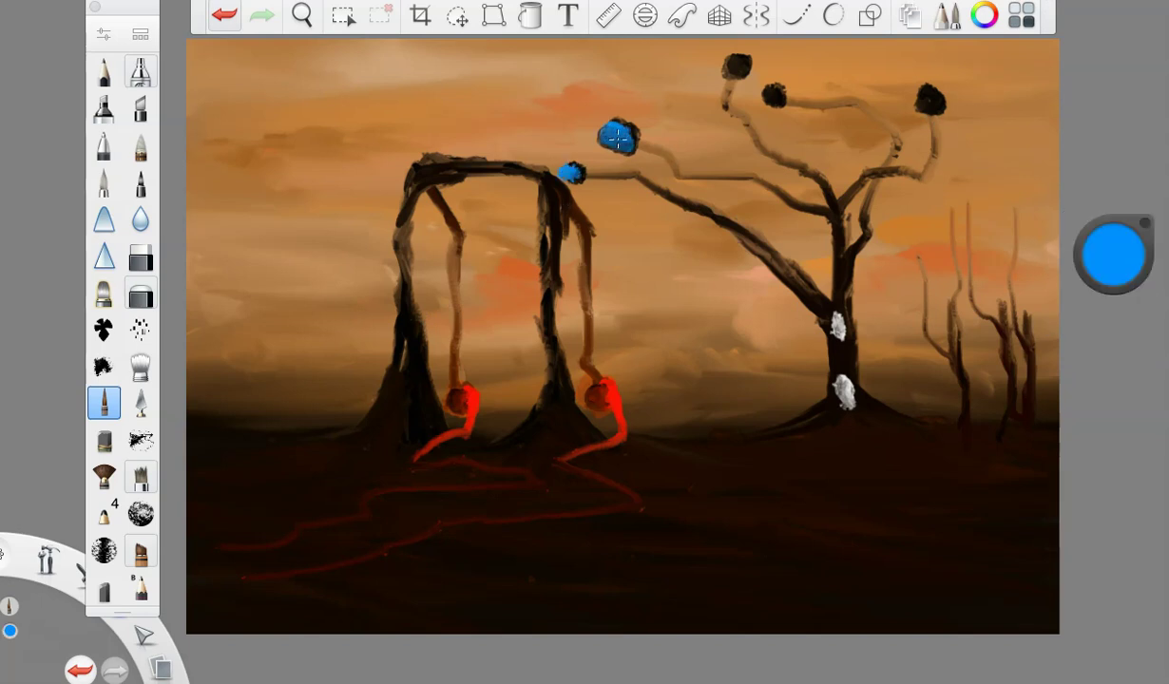
drag(740, 63, 738, 65)
drag(932, 107, 934, 101)
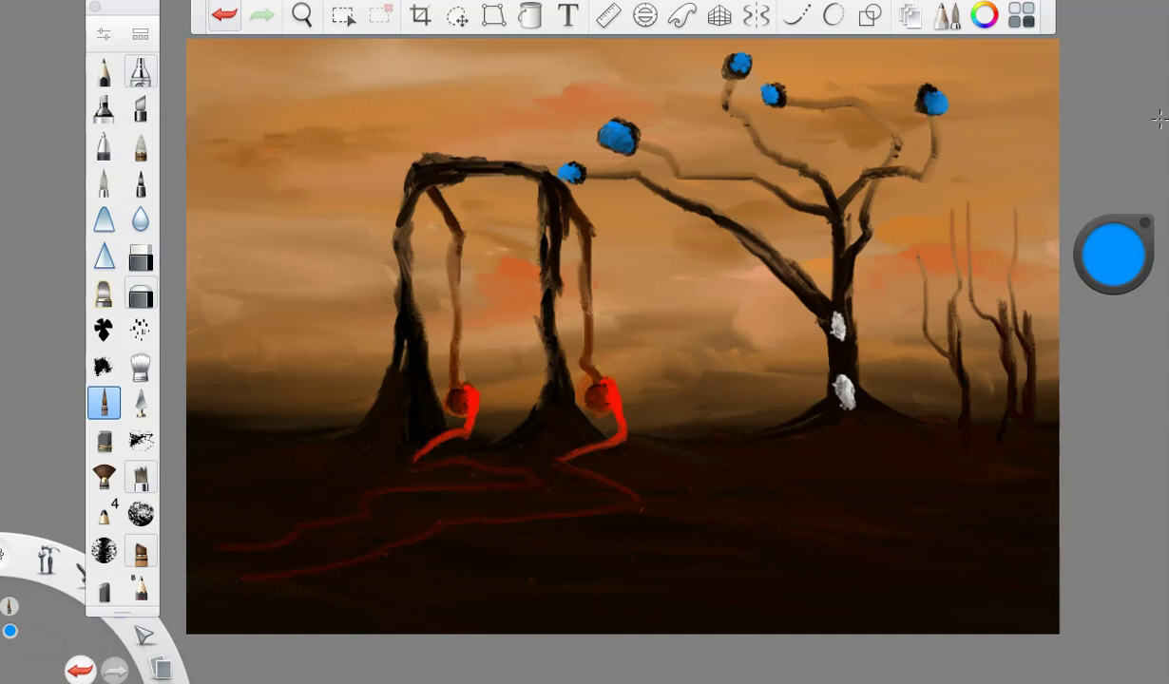
- Switch to white with brush size 8.5, join the two trunk spots with a line and brighten both spots
click(1127, 253)
click(1108, 219)
click(103, 34)
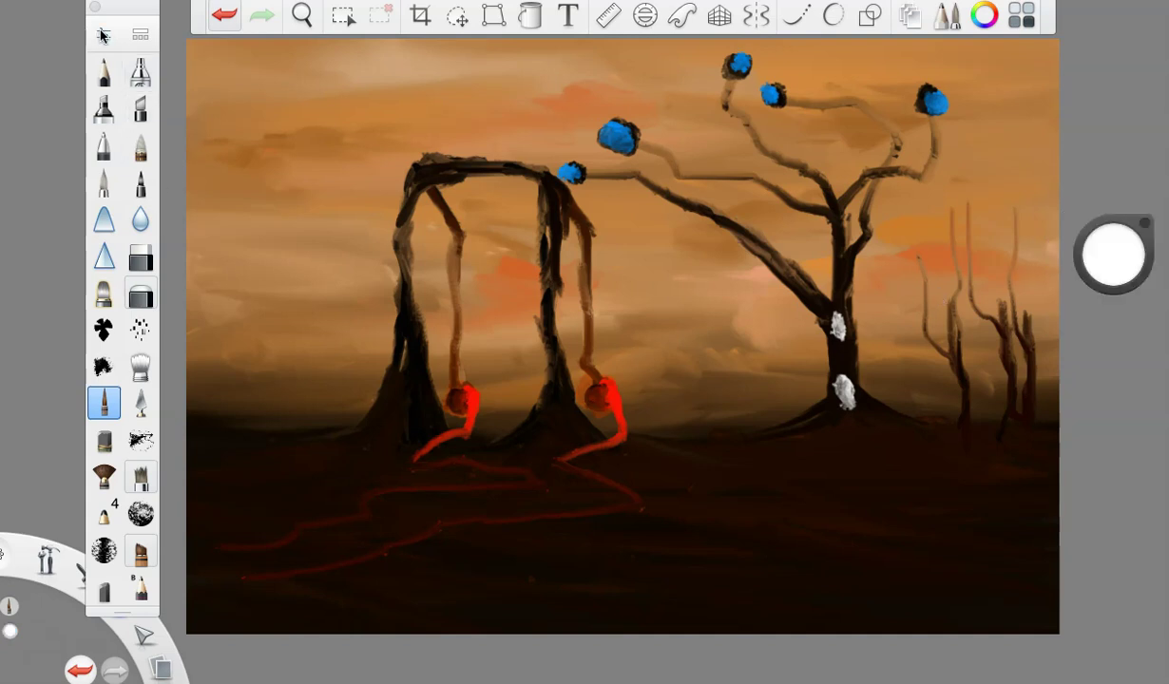
drag(222, 315, 219, 317)
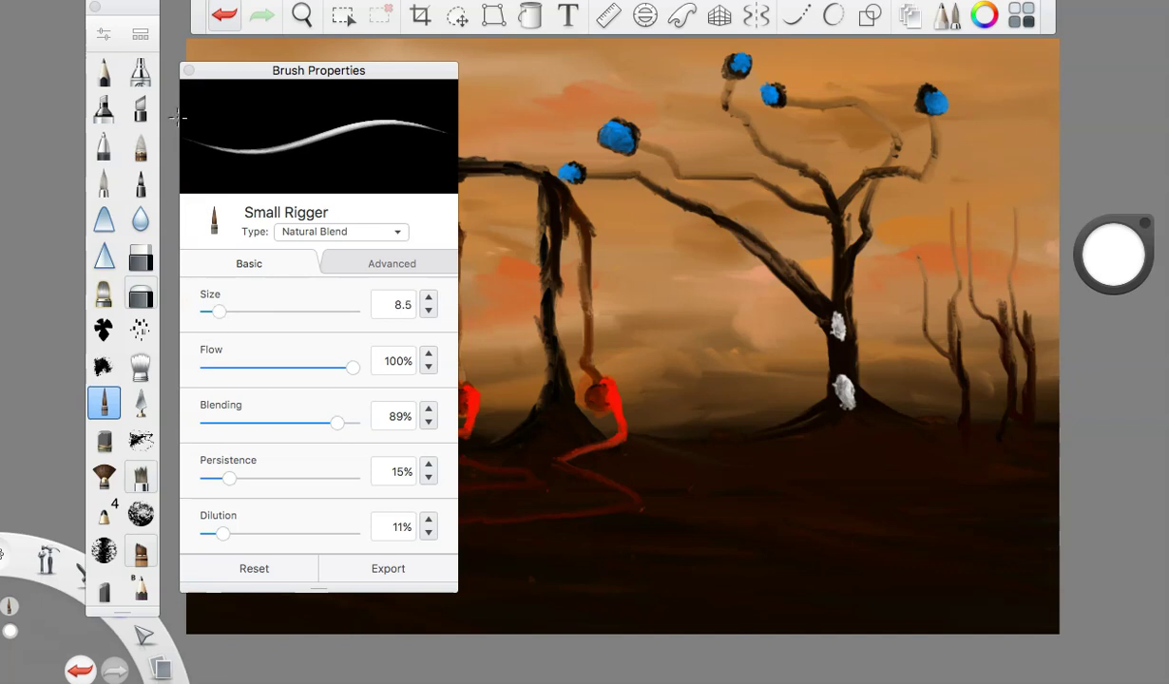
click(189, 70)
drag(837, 326, 841, 394)
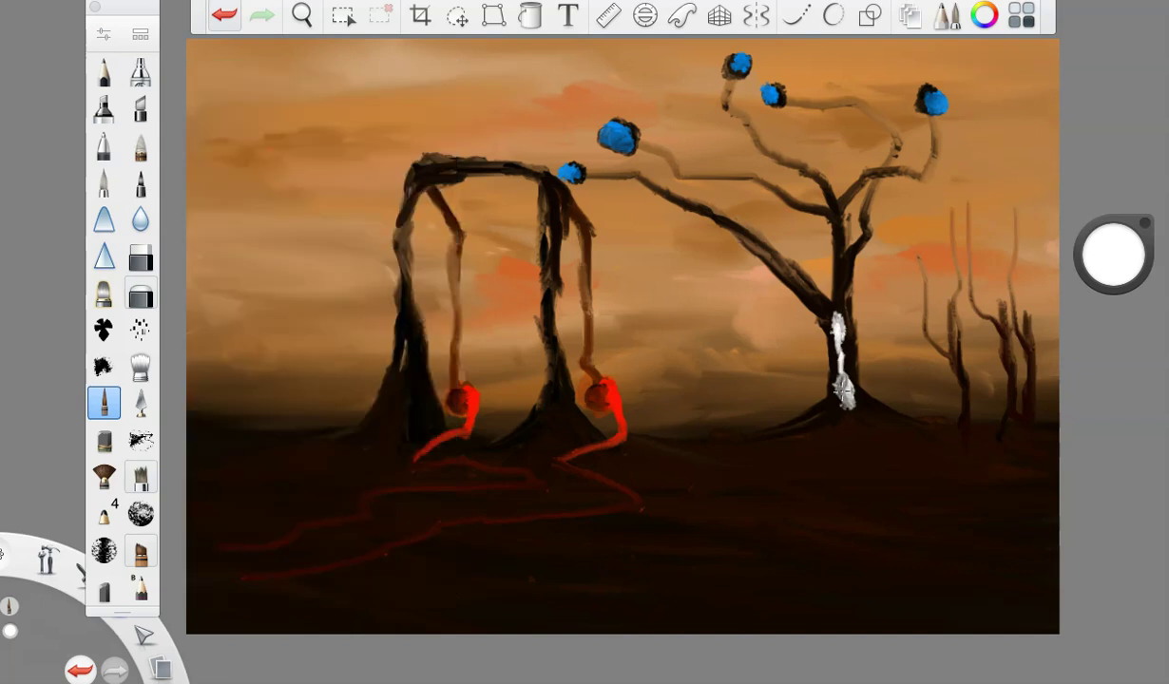
drag(837, 326, 837, 328)
drag(842, 384, 838, 385)
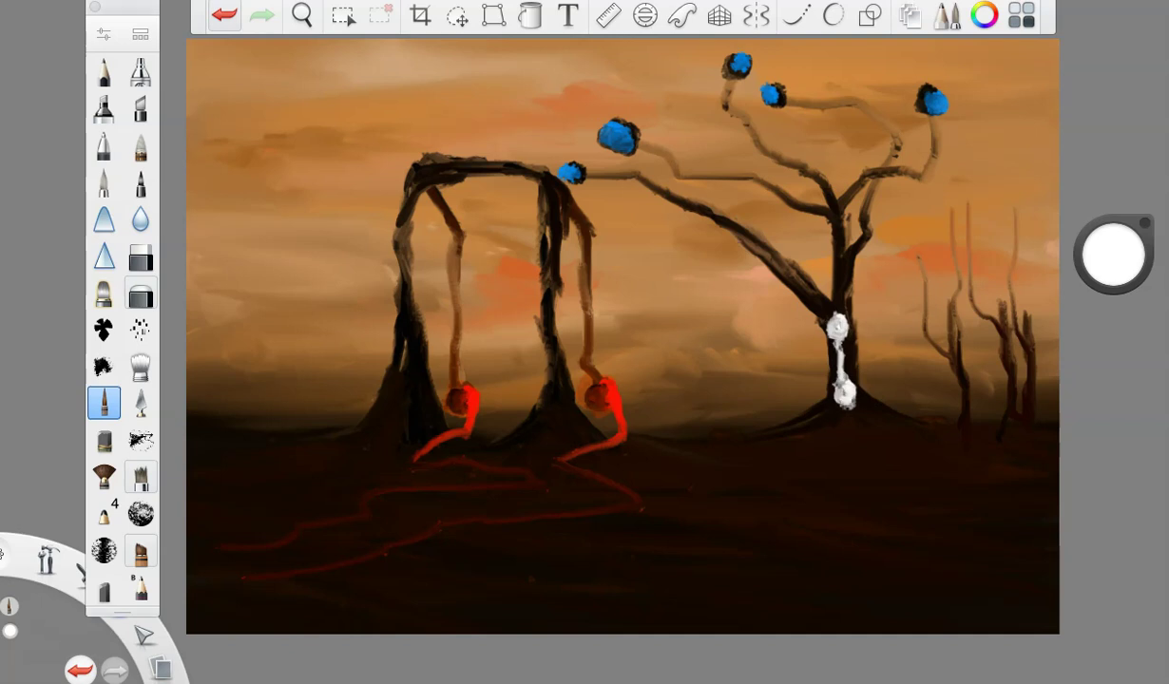
- Switch to black, enlarge the brush and paint a balloon-like oval with a wavy hanging tail in the left sky
click(1097, 252)
click(1105, 285)
click(103, 38)
drag(218, 312, 230, 312)
click(189, 71)
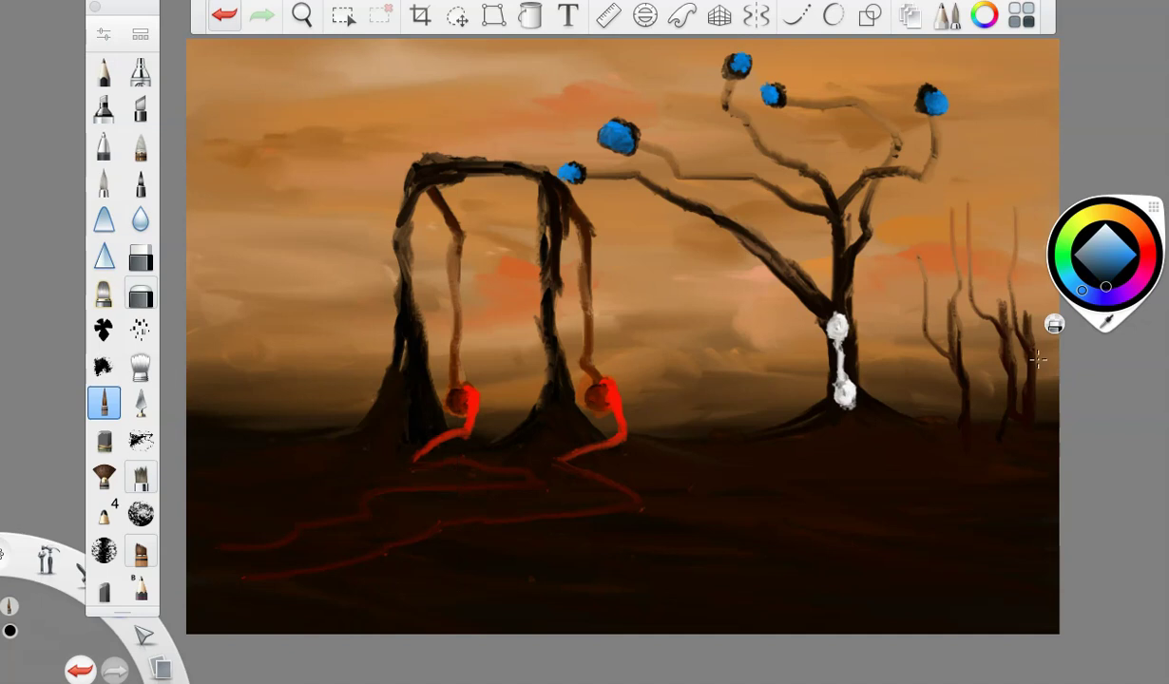
mouse_move(285, 95)
mouse_down()
mouse_move(252, 103)
mouse_move(242, 142)
mouse_move(276, 123)
mouse_move(264, 122)
mouse_move(264, 95)
mouse_move(276, 199)
mouse_move(287, 114)
mouse_move(280, 195)
mouse_move(292, 191)
mouse_move(260, 297)
mouse_move(278, 337)
mouse_up()
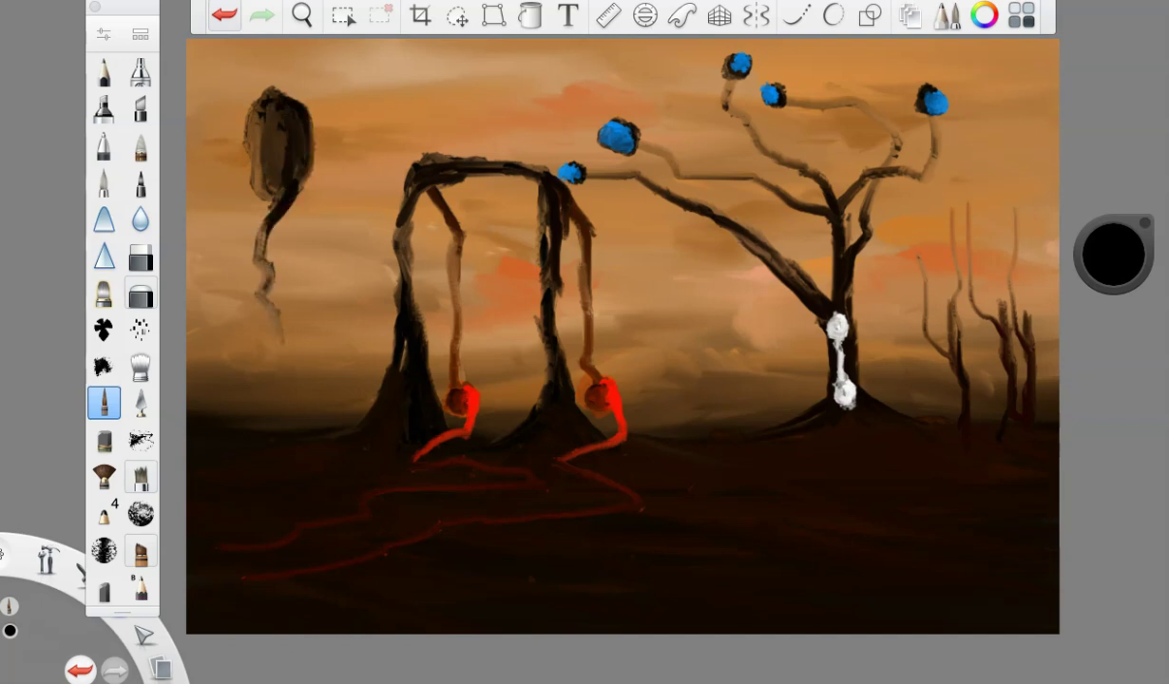
- Paint dark red over the oval's left side and its tail, then darken the red and shade the oval's interior
click(1113, 254)
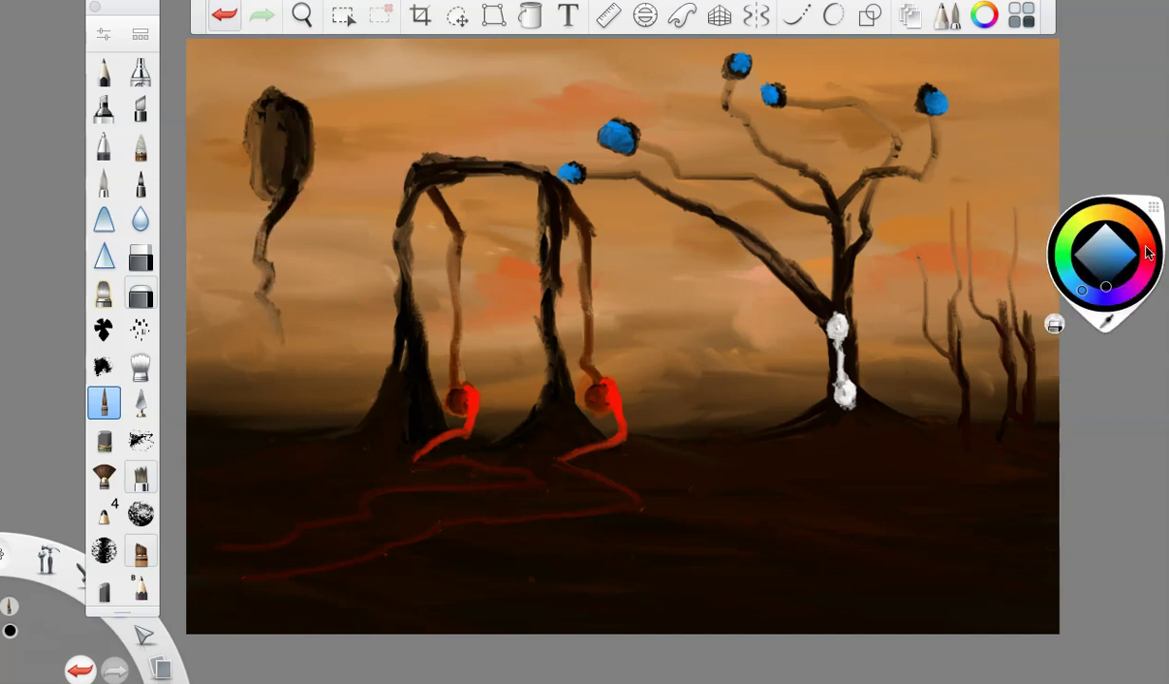
click(1136, 258)
drag(1135, 269, 1119, 272)
mouse_move(270, 103)
mouse_down()
mouse_move(266, 177)
mouse_move(263, 115)
mouse_move(295, 120)
mouse_move(273, 181)
mouse_up()
mouse_move(269, 230)
mouse_down()
mouse_move(254, 266)
mouse_move(274, 376)
mouse_up()
mouse_move(257, 152)
mouse_down()
mouse_move(269, 186)
mouse_move(259, 106)
mouse_up()
drag(1098, 227, 1114, 329)
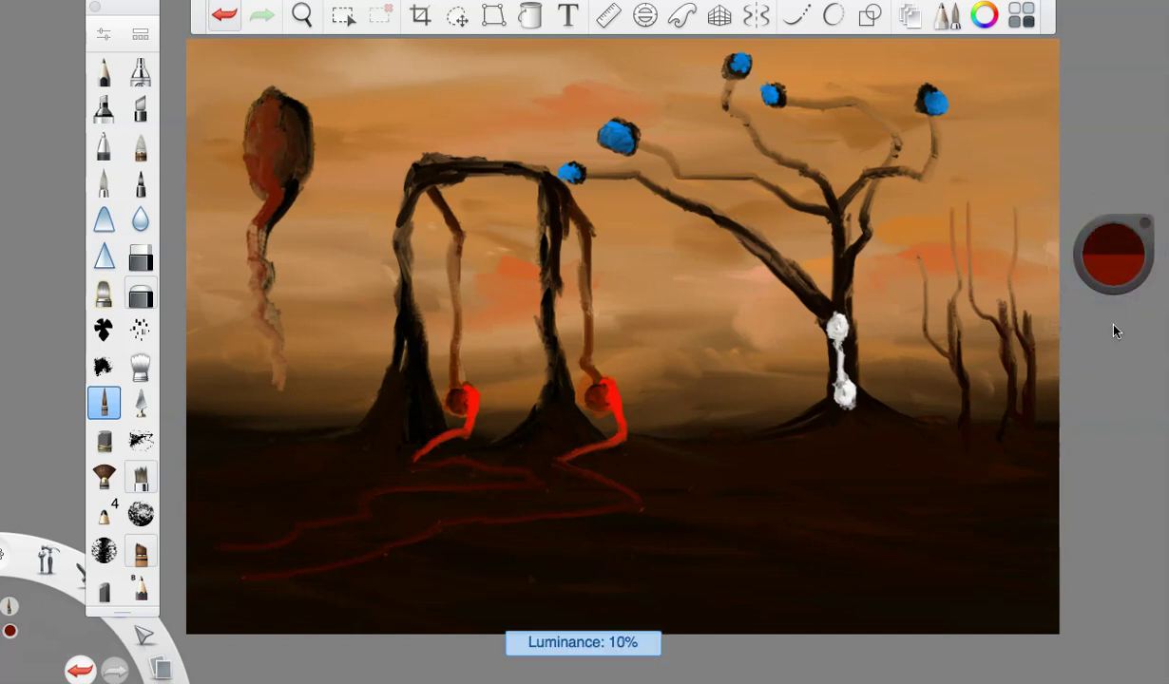
mouse_move(281, 159)
mouse_down()
mouse_move(272, 178)
mouse_move(256, 134)
mouse_move(292, 152)
mouse_up()
- Dab two pale pink oval spots inside the floating shape and shade their lower parts with salmon pink
click(1128, 268)
click(1106, 216)
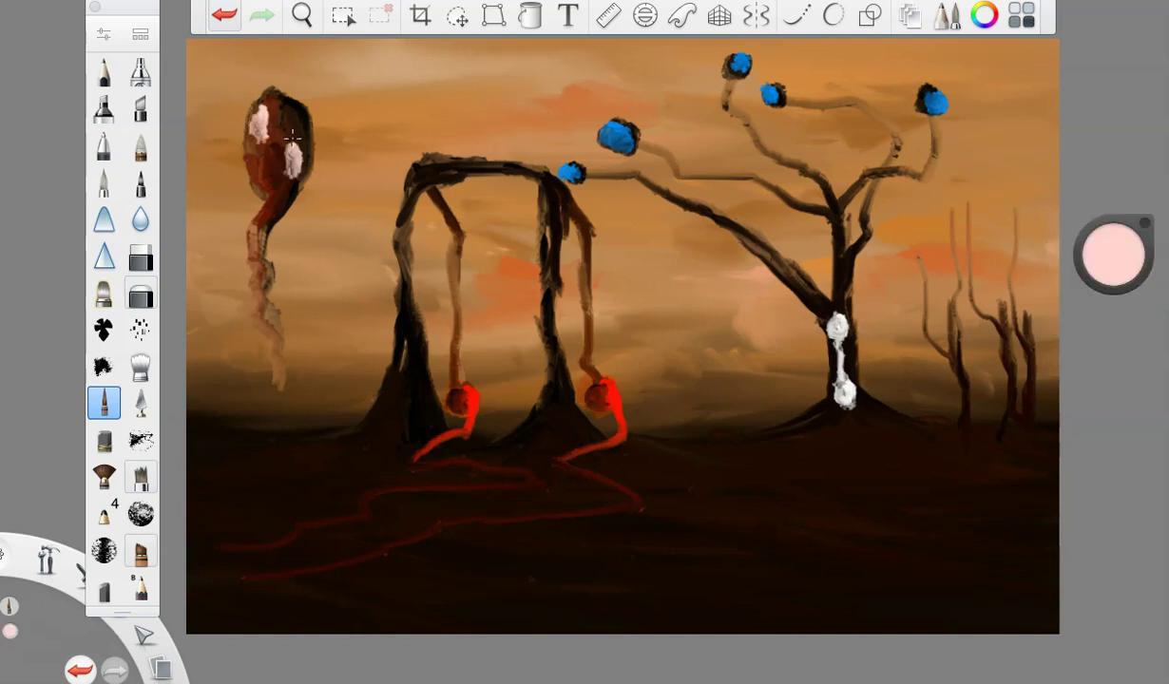
drag(1089, 262, 1091, 302)
drag(252, 133, 296, 184)
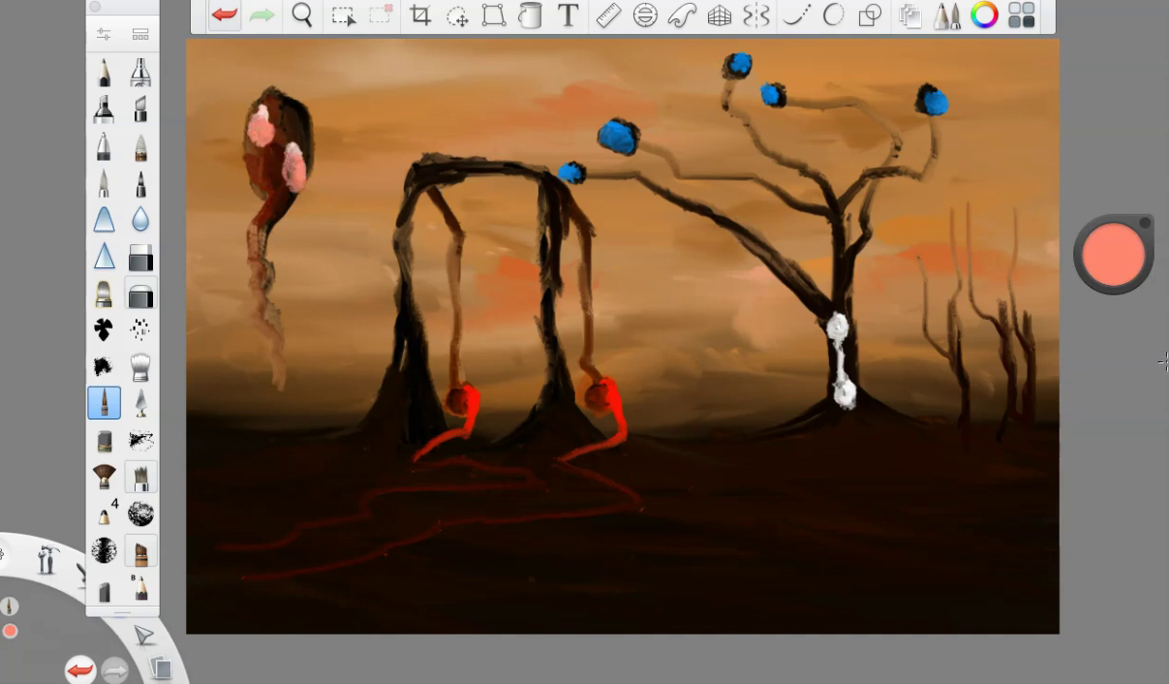
- Switch to dark red with brush size 10.4 and paint thin tendrils trailing from the floating shape's tail toward the ground
drag(1116, 263, 1088, 513)
click(101, 38)
click(220, 311)
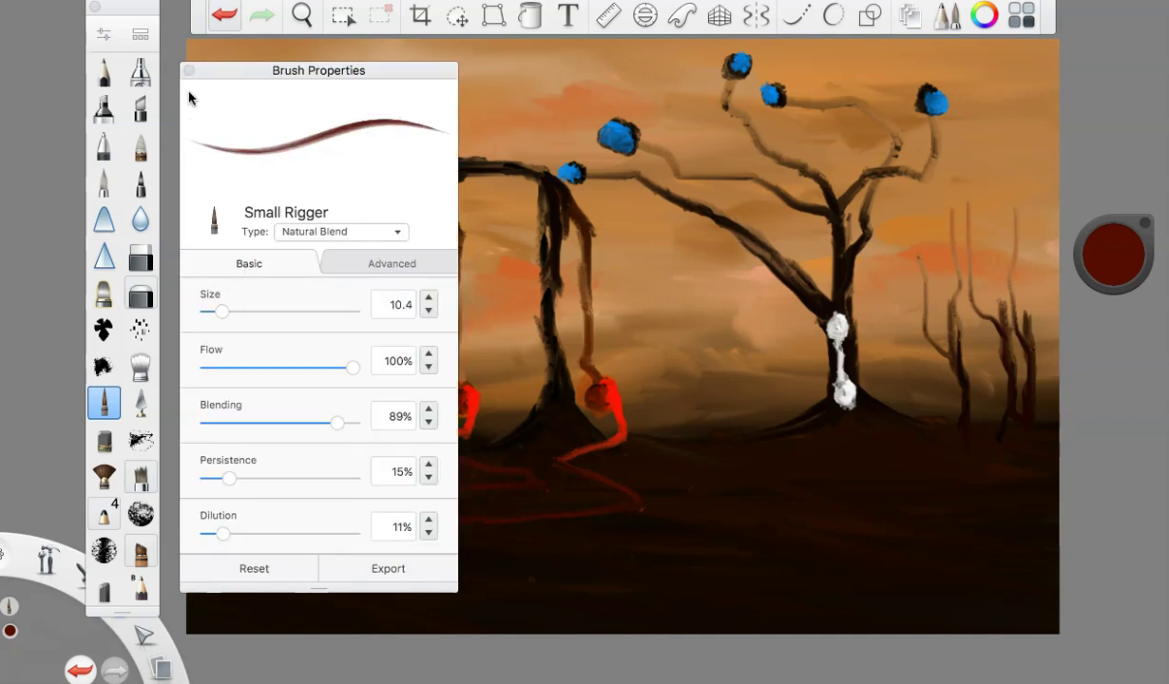
click(190, 71)
mouse_move(259, 206)
mouse_down()
mouse_move(263, 280)
mouse_move(332, 412)
mouse_up()
mouse_move(254, 266)
mouse_down()
mouse_move(232, 381)
mouse_move(200, 418)
mouse_move(252, 456)
mouse_up()
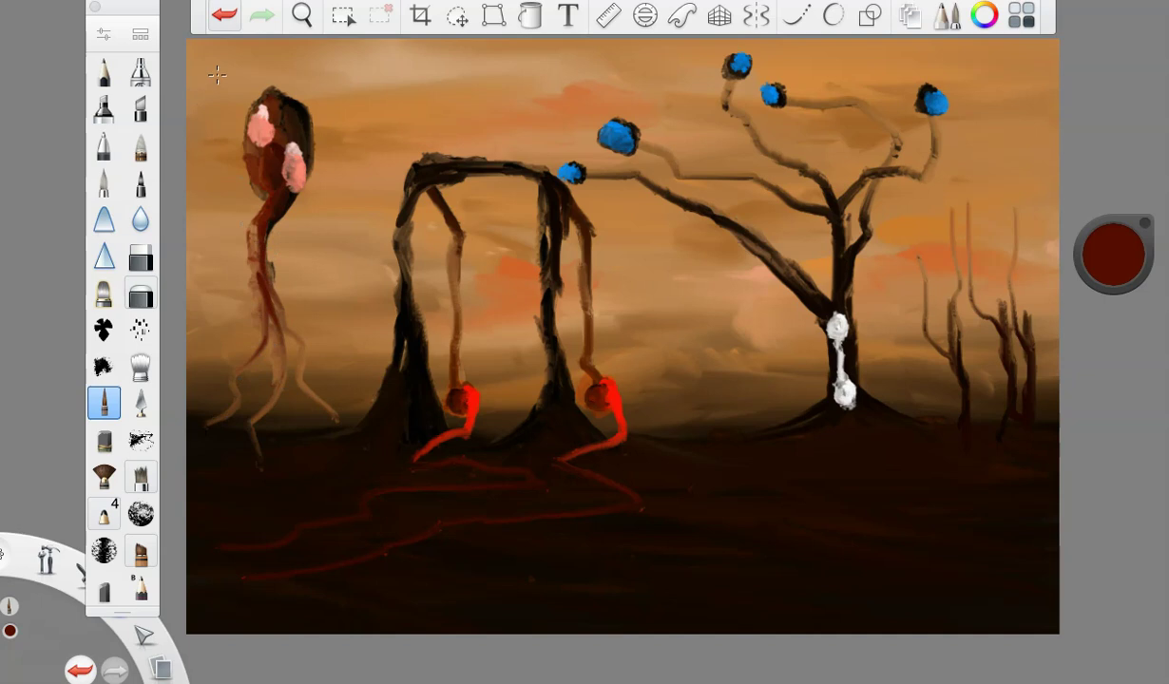